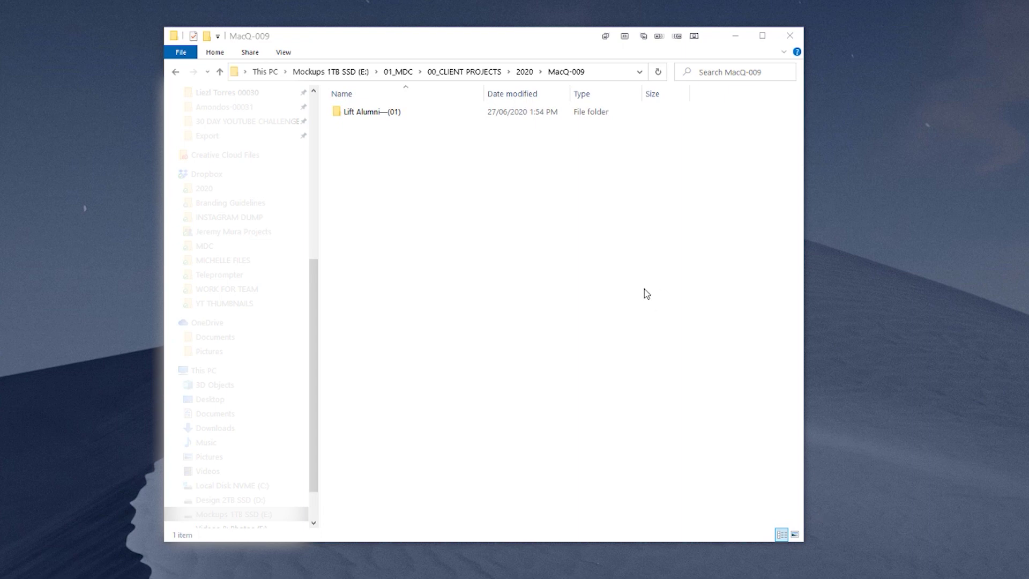
Go up to the 2020 folder and open the Lift Alumni—(01) project folder from MacQ-009.
{"action": "left_click", "coordinate": [525, 72]}
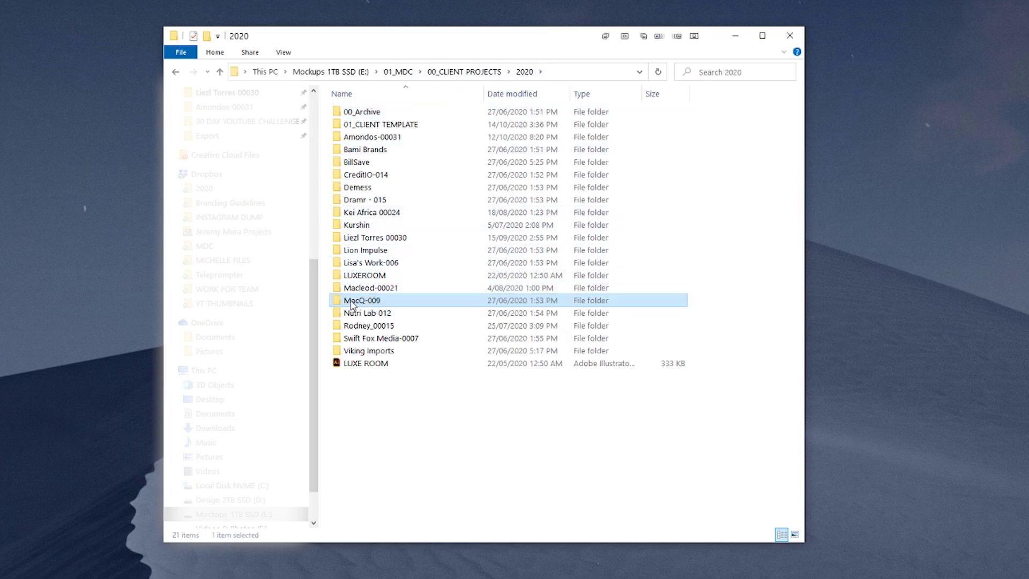
{"action": "mouse_move", "coordinate": [371, 304]}
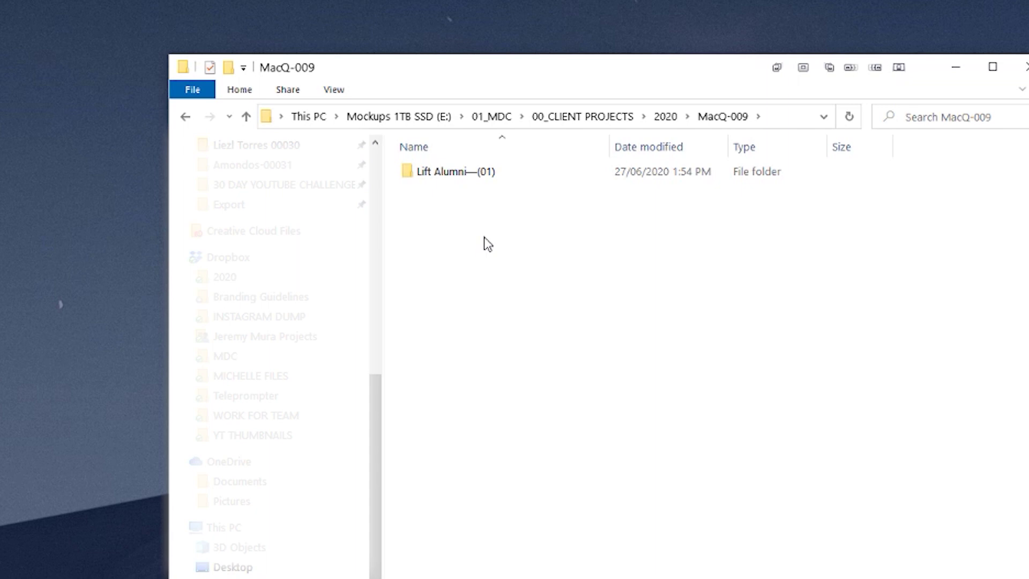
{"action": "left_click", "coordinate": [425, 176]}
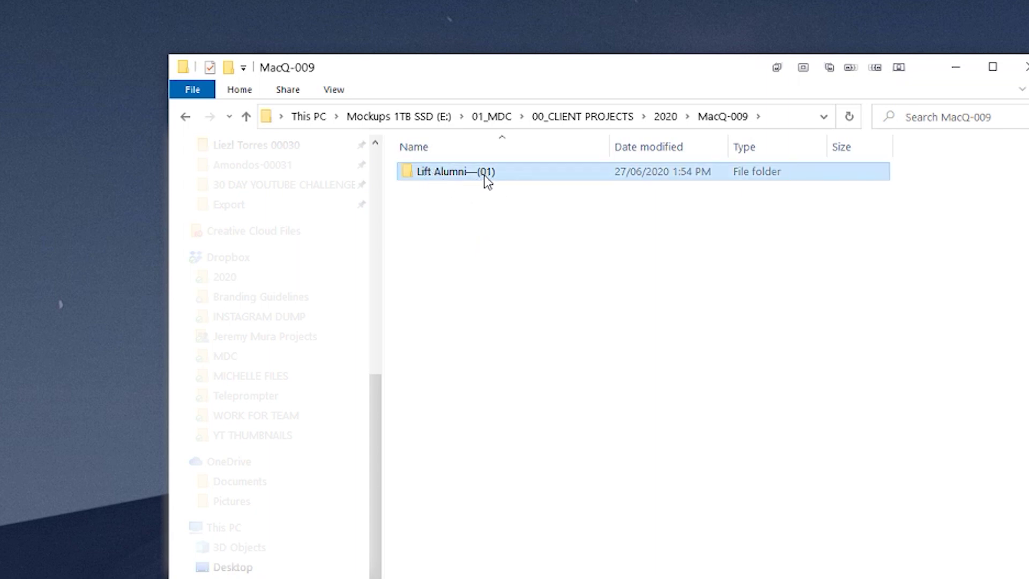
{"action": "mouse_move", "coordinate": [485, 175]}
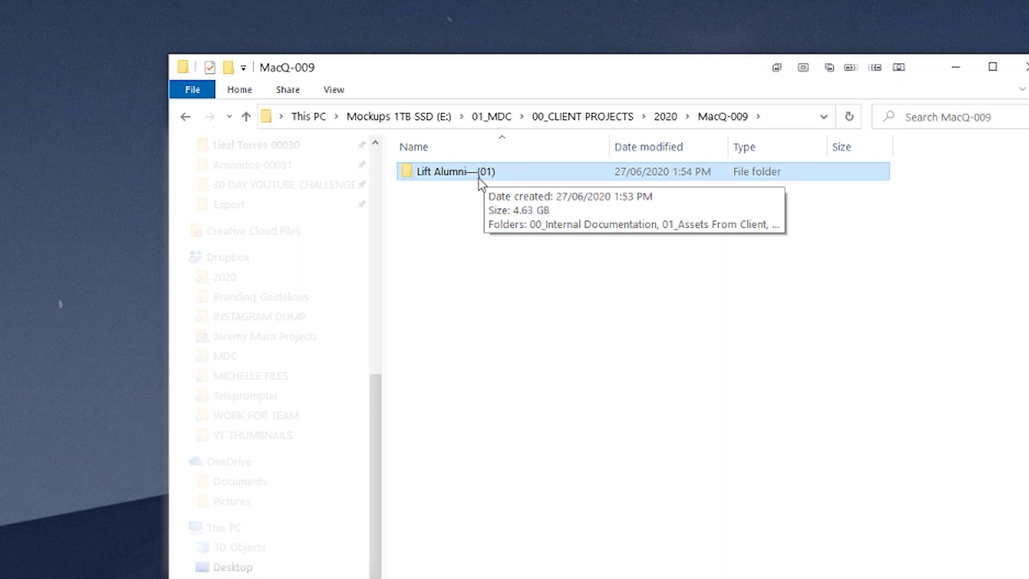
{"action": "double_click", "coordinate": [480, 175]}
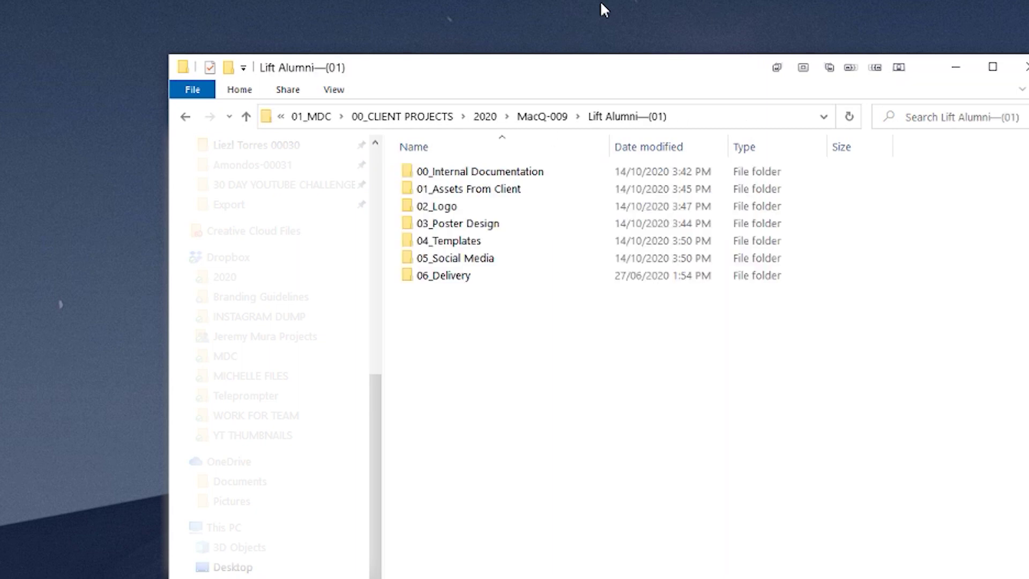
{"action": "left_click_drag", "start_coordinate": [571, 98], "coordinate": [527, 130]}
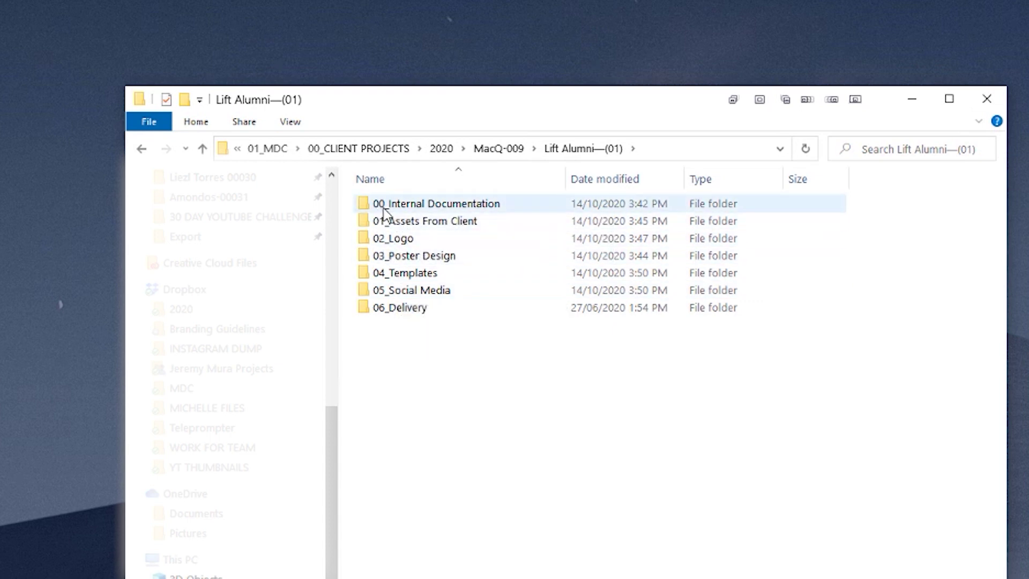
{"action": "mouse_move", "coordinate": [384, 213]}
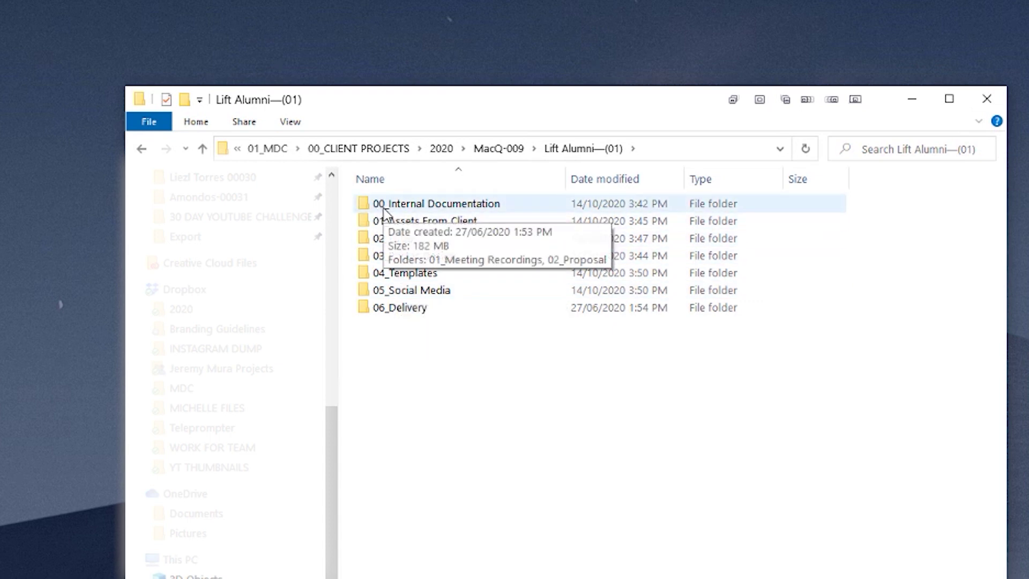
{"action": "double_click", "coordinate": [413, 206]}
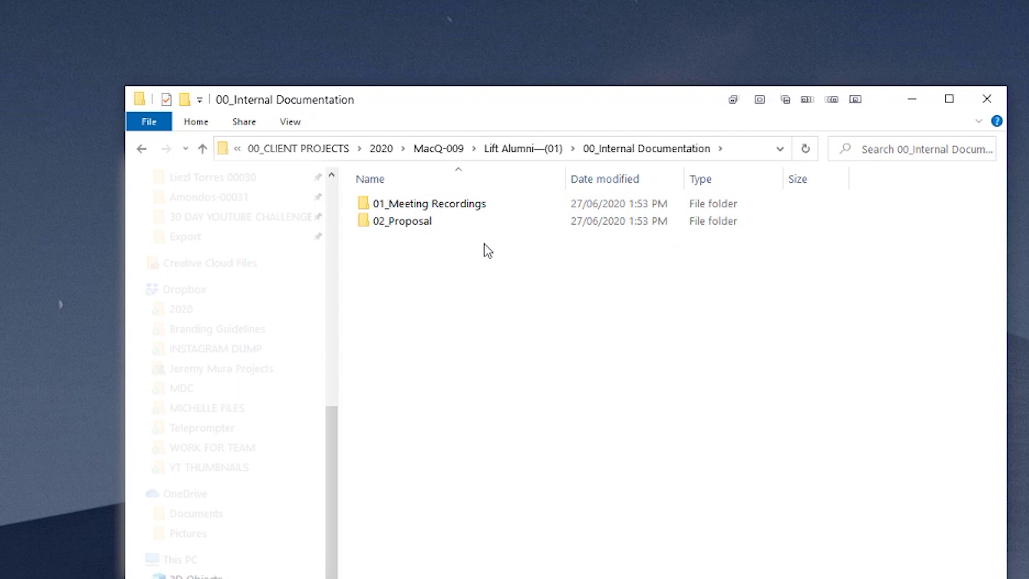
{"action": "double_click", "coordinate": [448, 210]}
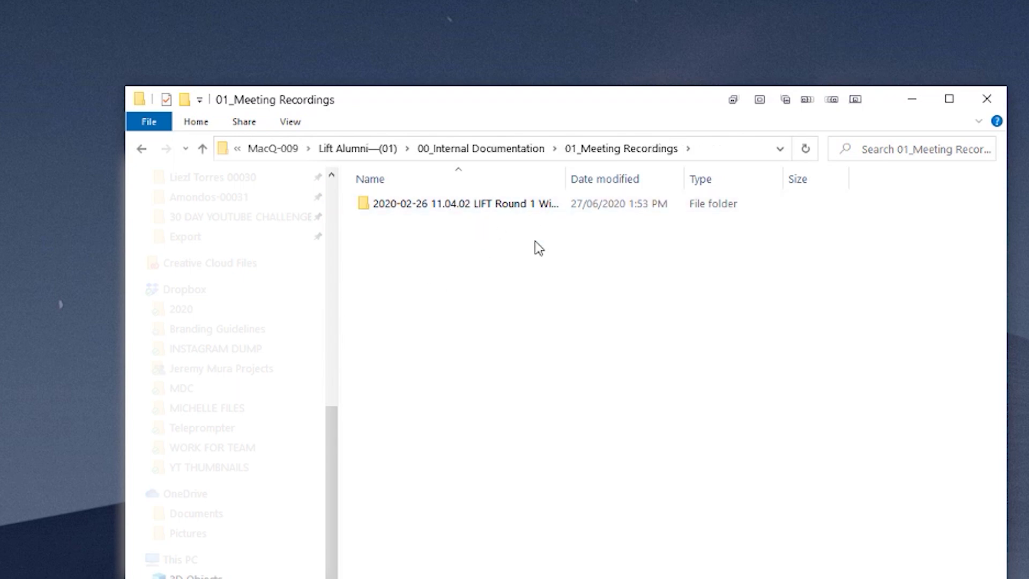
{"action": "key", "text": "alt+Left"}
{"action": "double_click", "coordinate": [458, 221]}
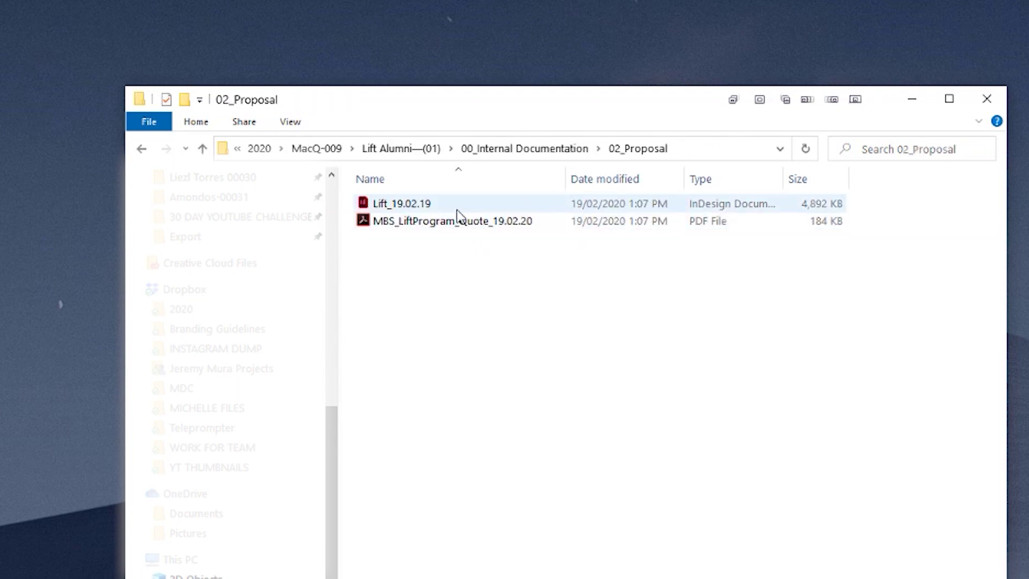
{"action": "key", "text": "alt+Left"}
{"action": "key", "text": "alt+Left"}
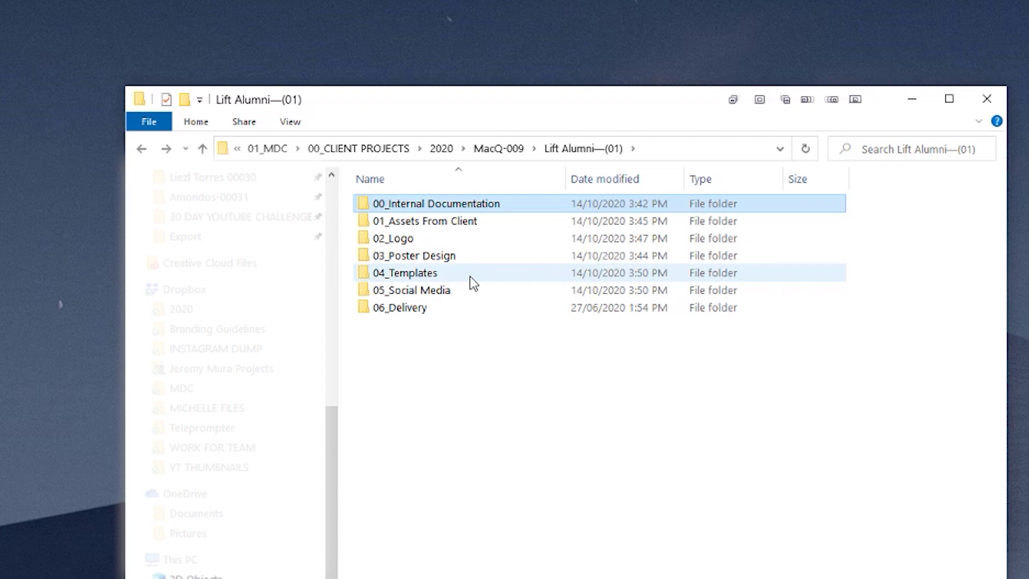
{"action": "double_click", "coordinate": [439, 223]}
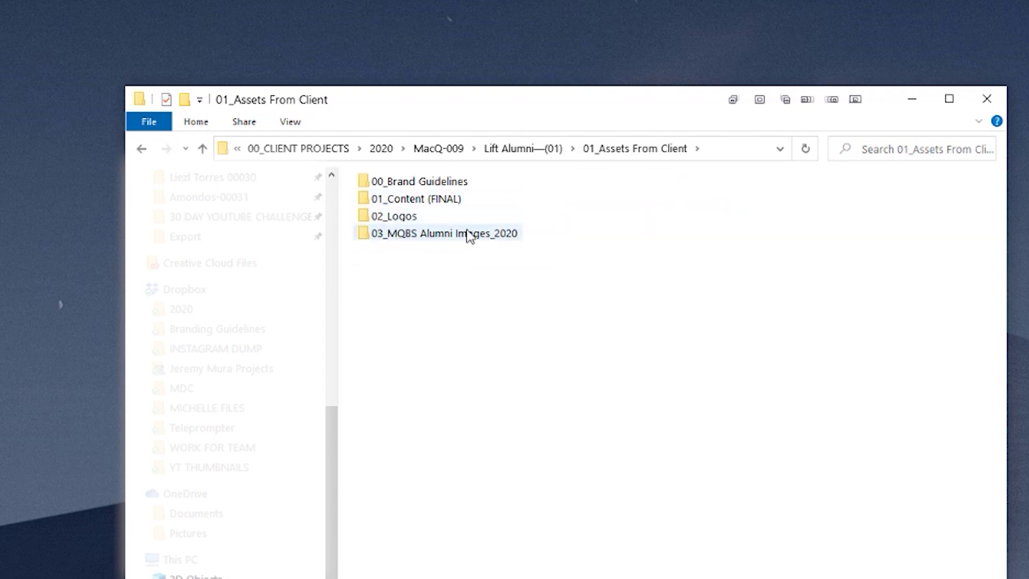
{"action": "double_click", "coordinate": [464, 217]}
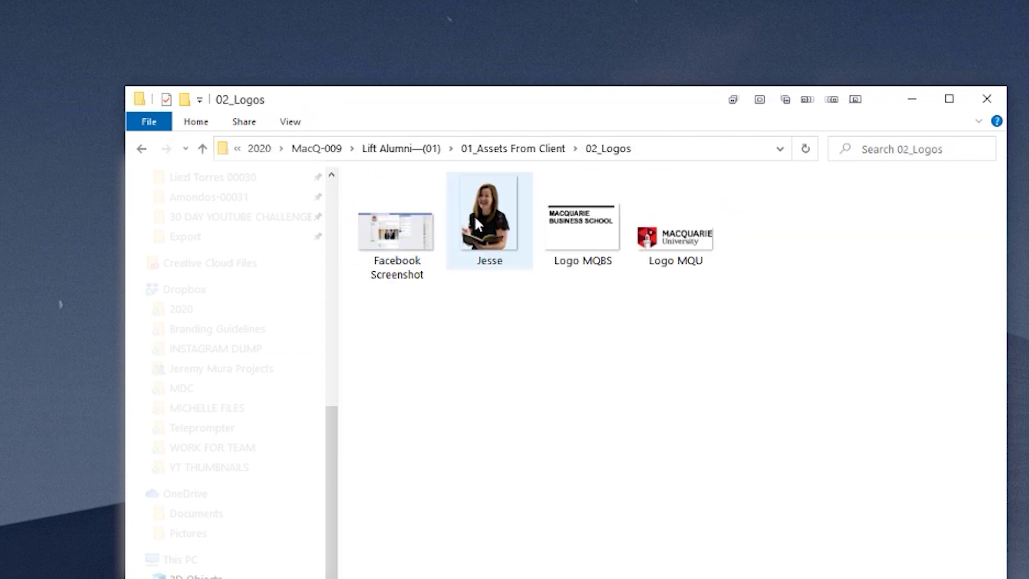
{"action": "key", "text": "alt+Left"}
{"action": "left_click", "coordinate": [453, 193]}
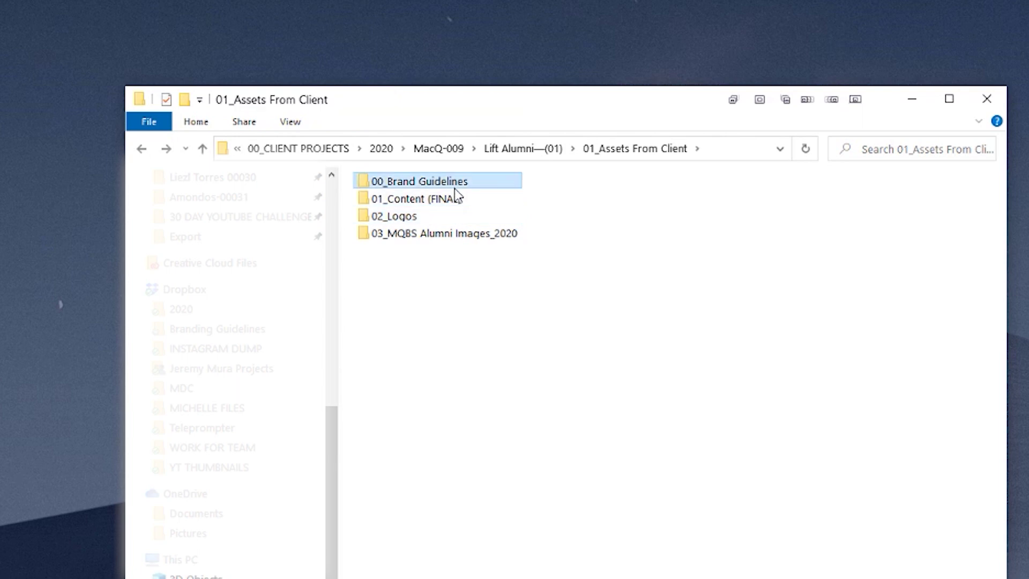
{"action": "double_click", "coordinate": [456, 192]}
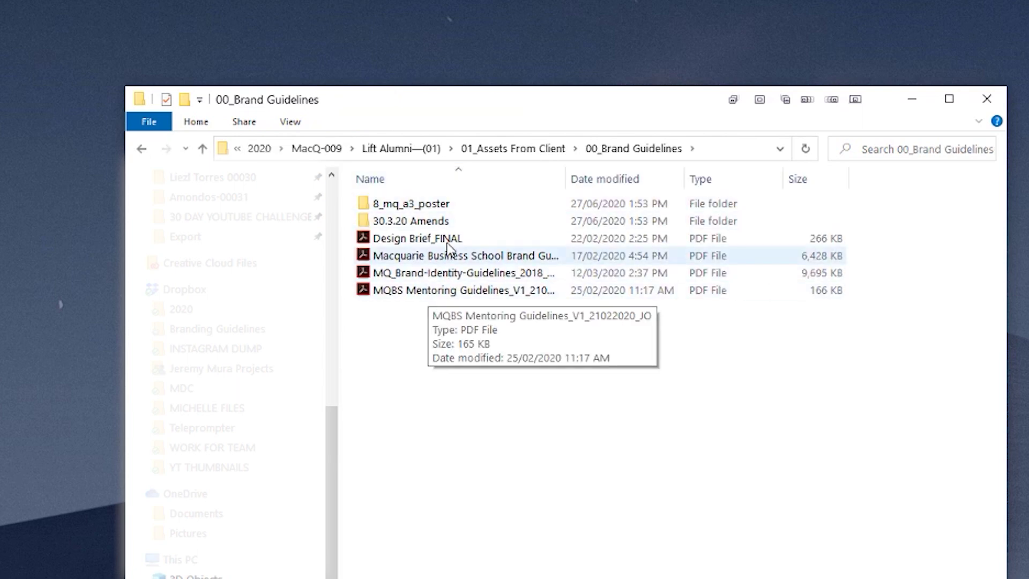
{"action": "key", "text": "alt+Left"}
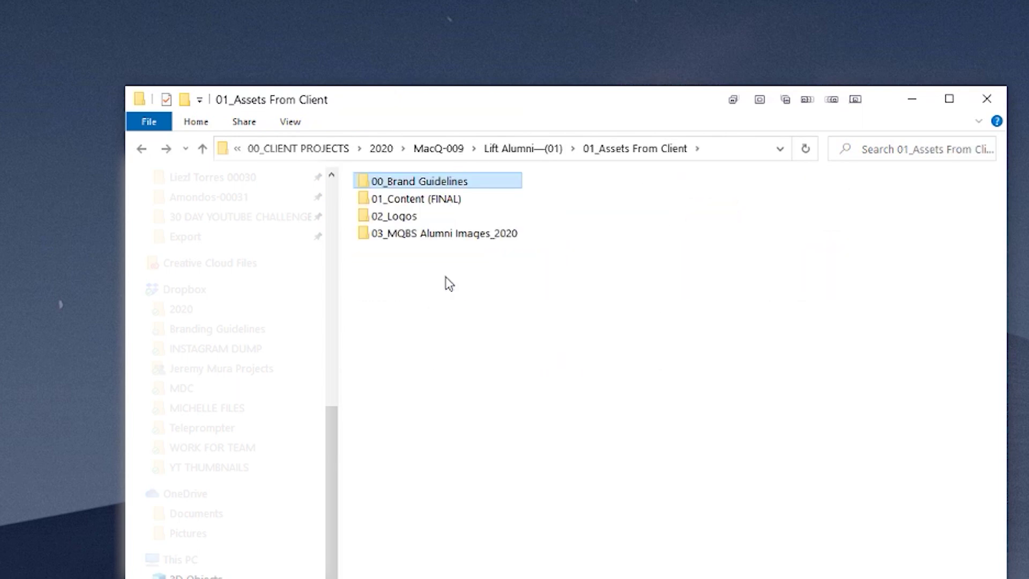
{"action": "double_click", "coordinate": [440, 234]}
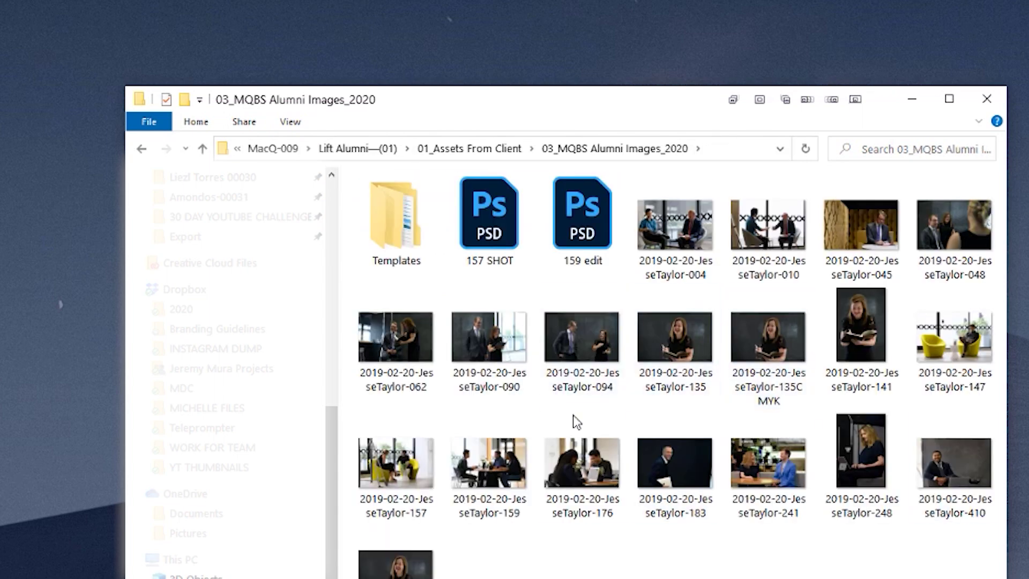
{"action": "left_click", "coordinate": [453, 150]}
{"action": "left_click", "coordinate": [519, 149]}
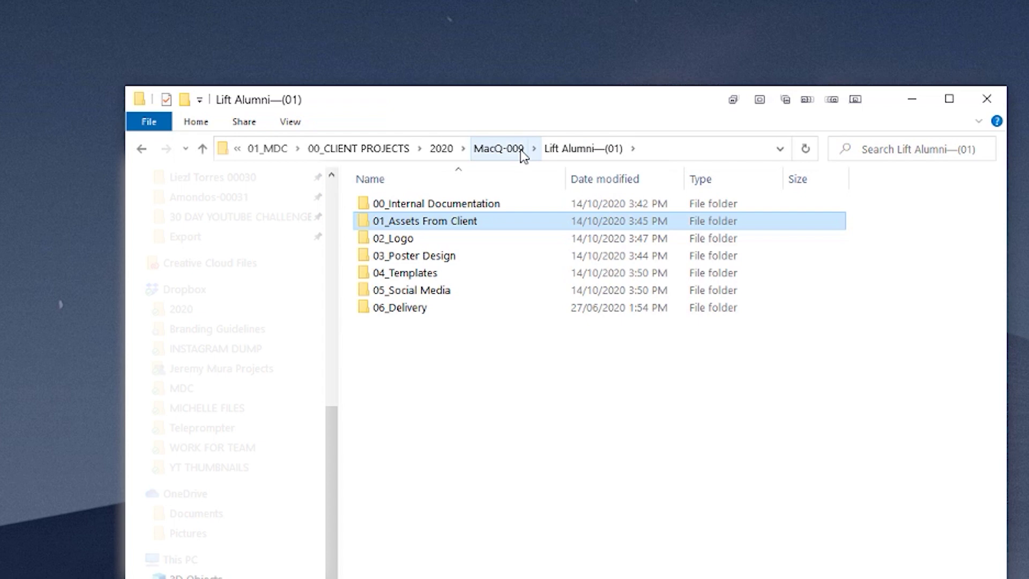
{"action": "double_click", "coordinate": [456, 220]}
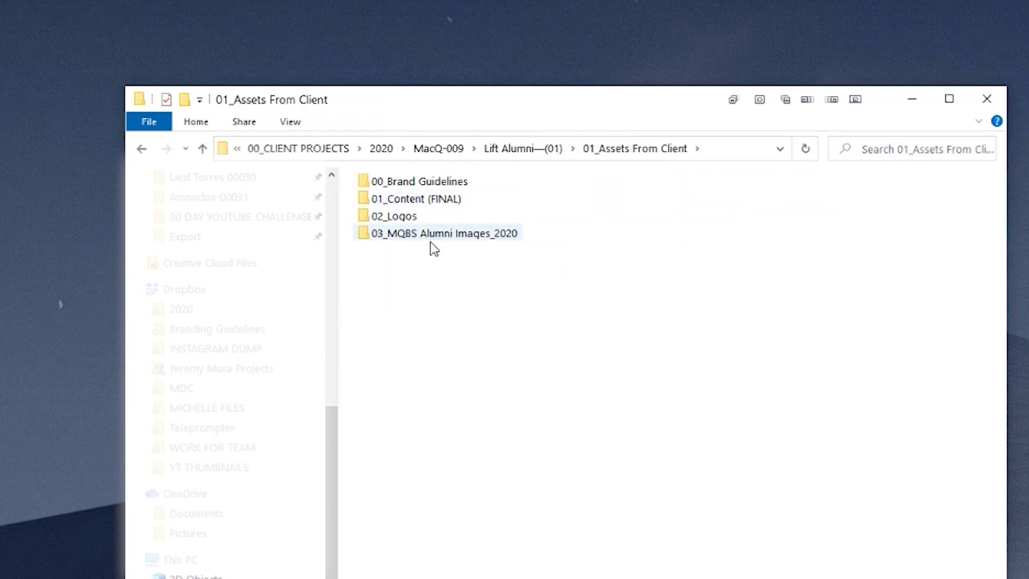
{"action": "key", "text": "alt+Left"}
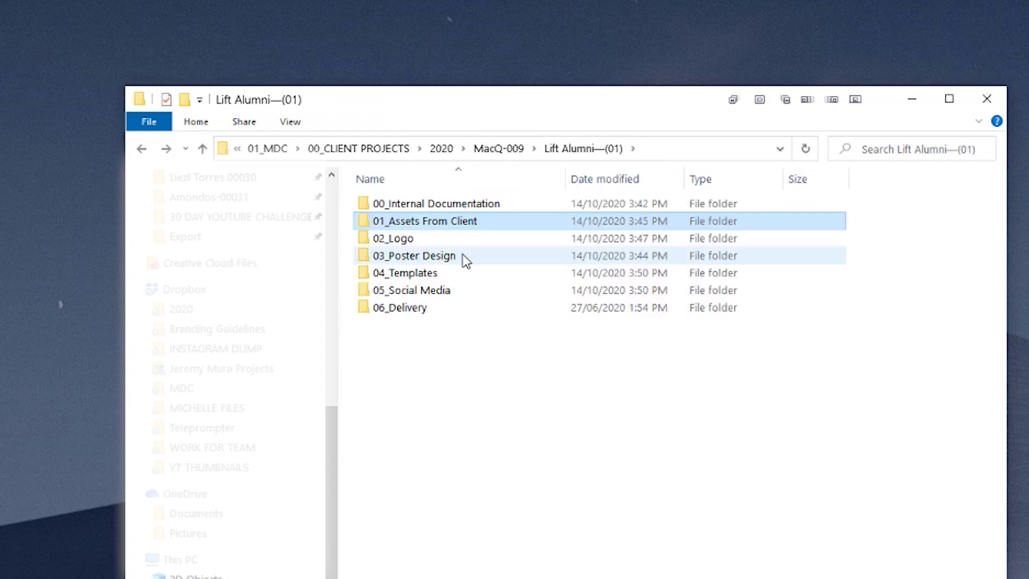
Browse 02_Logo's 01_Round One folders, including 02_Option One and 01_Presentation's 1x folder.
{"action": "double_click", "coordinate": [488, 244]}
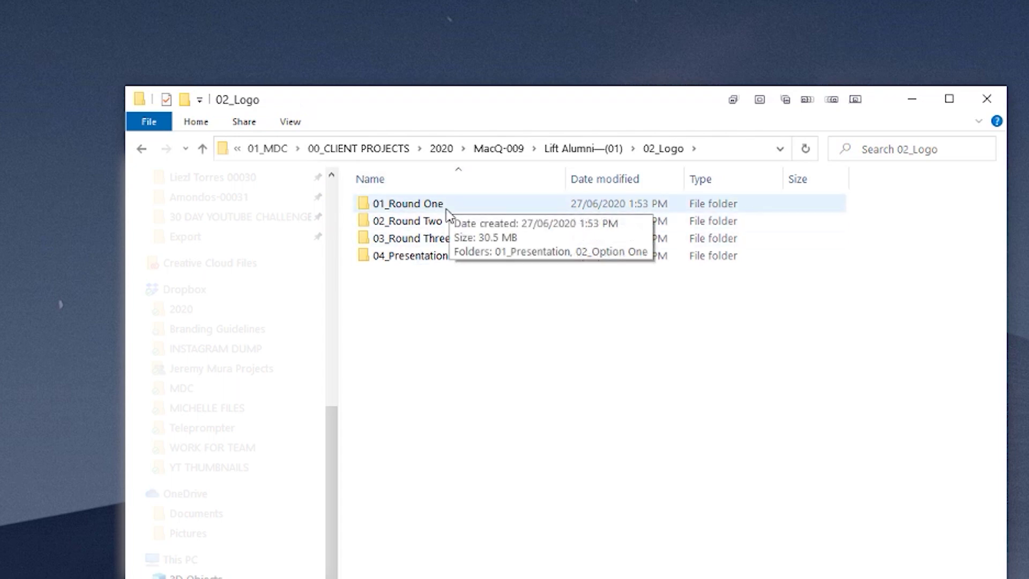
{"action": "double_click", "coordinate": [447, 203]}
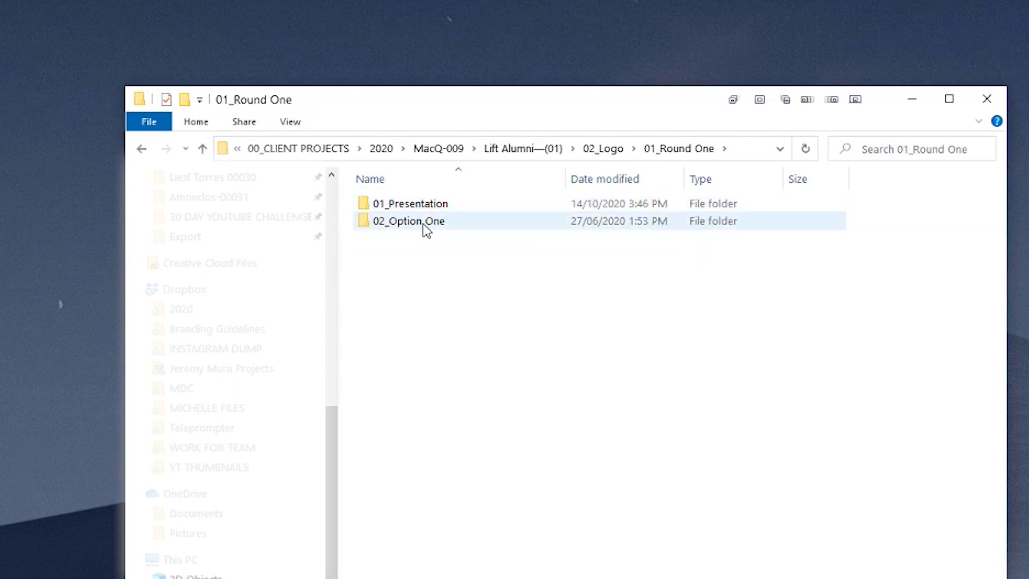
{"action": "double_click", "coordinate": [452, 225]}
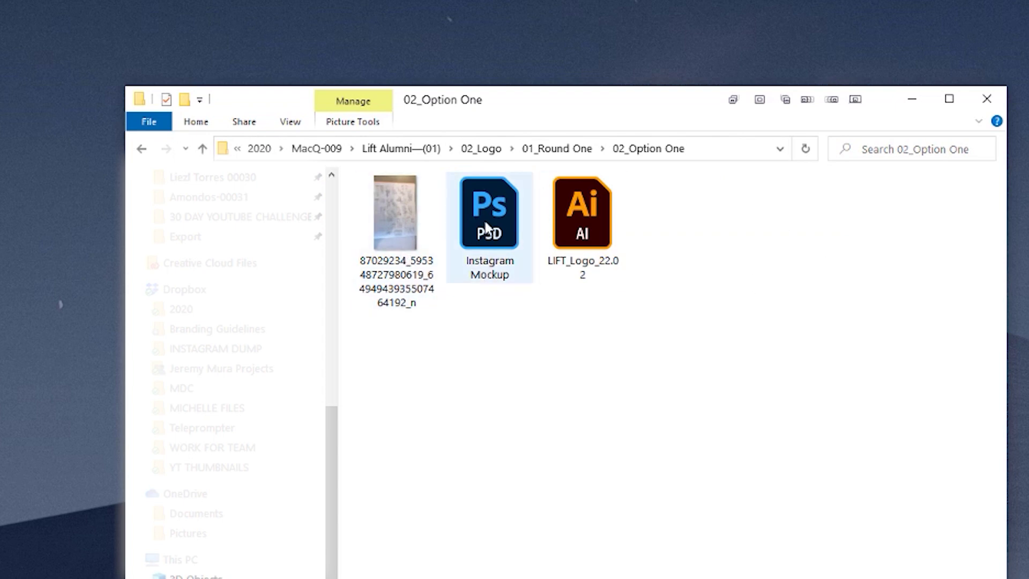
{"action": "key", "text": "alt+Left"}
{"action": "double_click", "coordinate": [435, 206]}
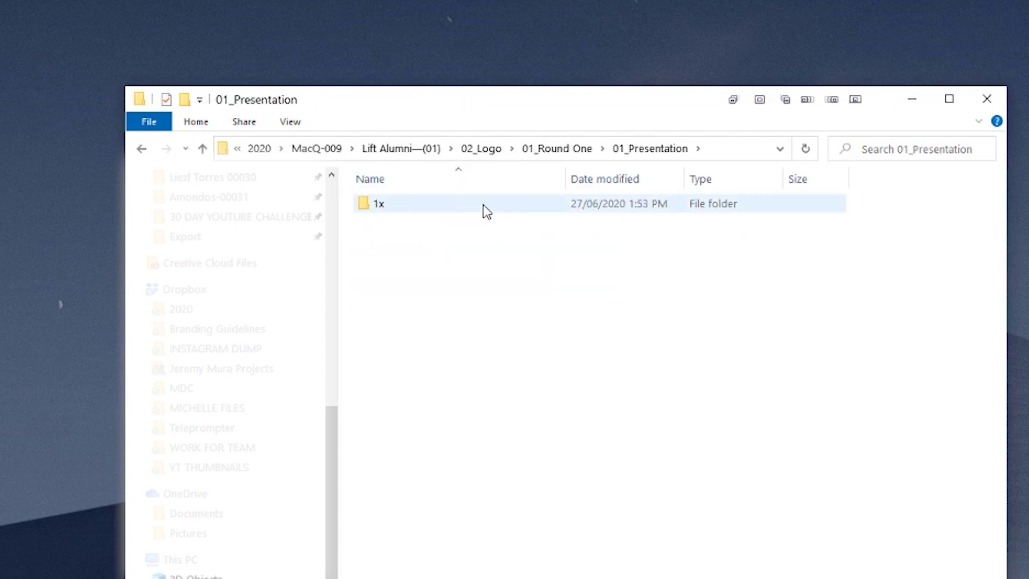
{"action": "double_click", "coordinate": [487, 210]}
{"action": "key", "text": "alt+Left"}
{"action": "key", "text": "alt+Left"}
{"action": "key", "text": "alt+Left"}
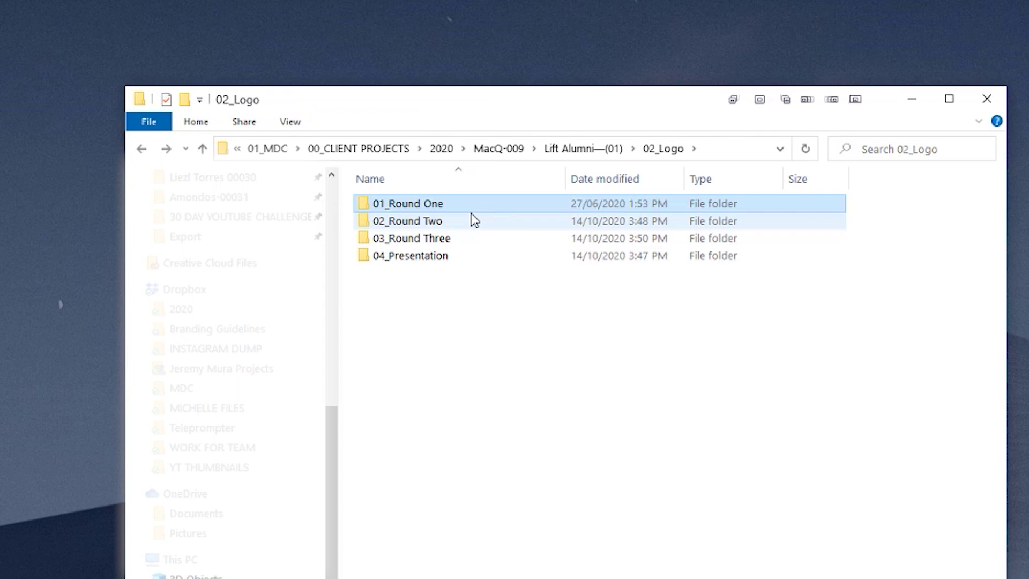
Review the LIFT_Presentation R2–R5 files in 04_Presentation, then return to Lift Alumni—(01).
{"action": "double_click", "coordinate": [413, 257]}
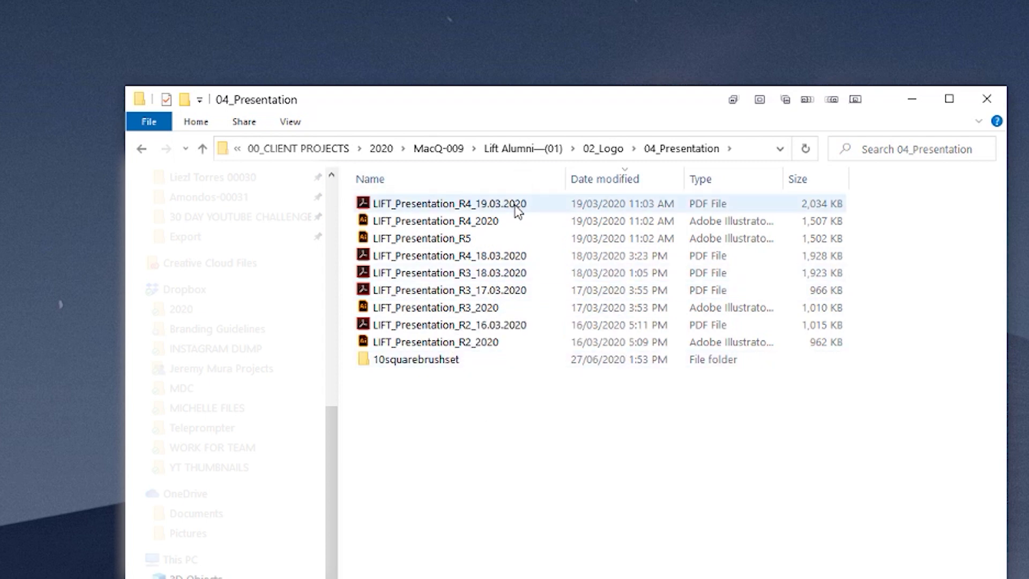
{"action": "key", "text": "alt+Left"}
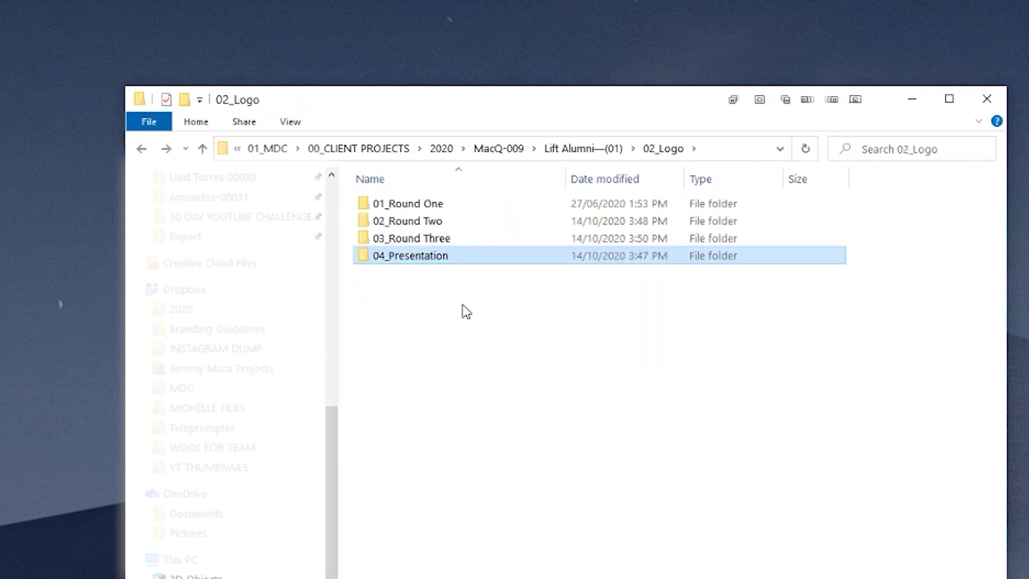
{"action": "key", "text": "alt+Left"}
{"action": "double_click", "coordinate": [422, 256]}
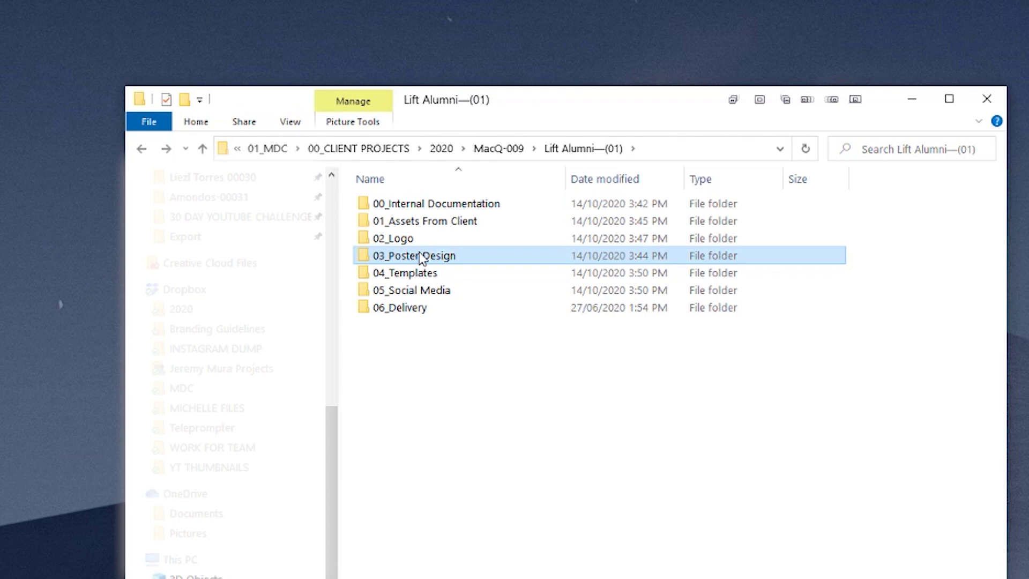
{"action": "left_click", "coordinate": [393, 187]}
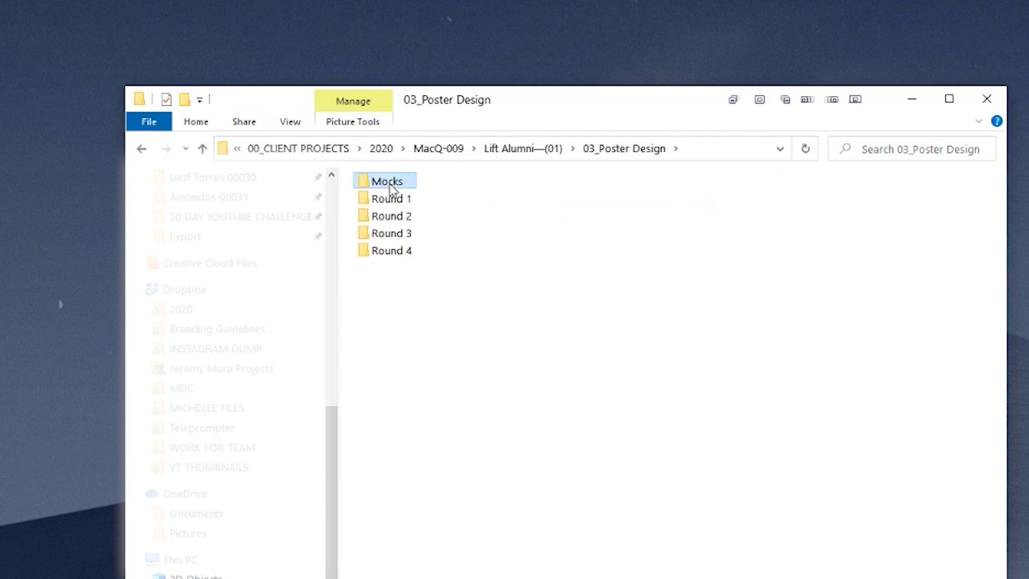
{"action": "double_click", "coordinate": [392, 187]}
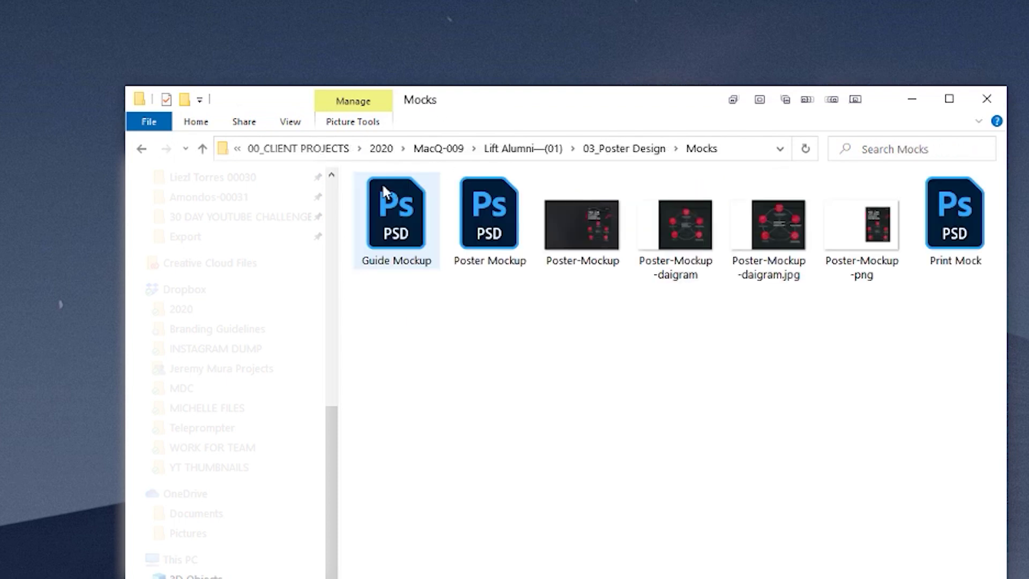
{"action": "key", "text": "alt+Left"}
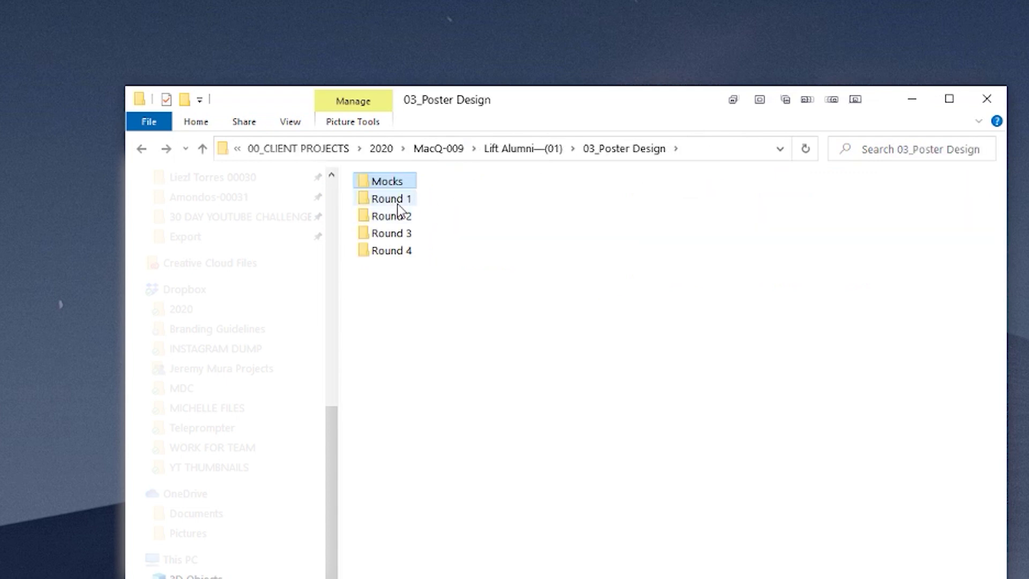
{"action": "double_click", "coordinate": [397, 201]}
{"action": "key", "text": "alt+Left"}
{"action": "double_click", "coordinate": [398, 225]}
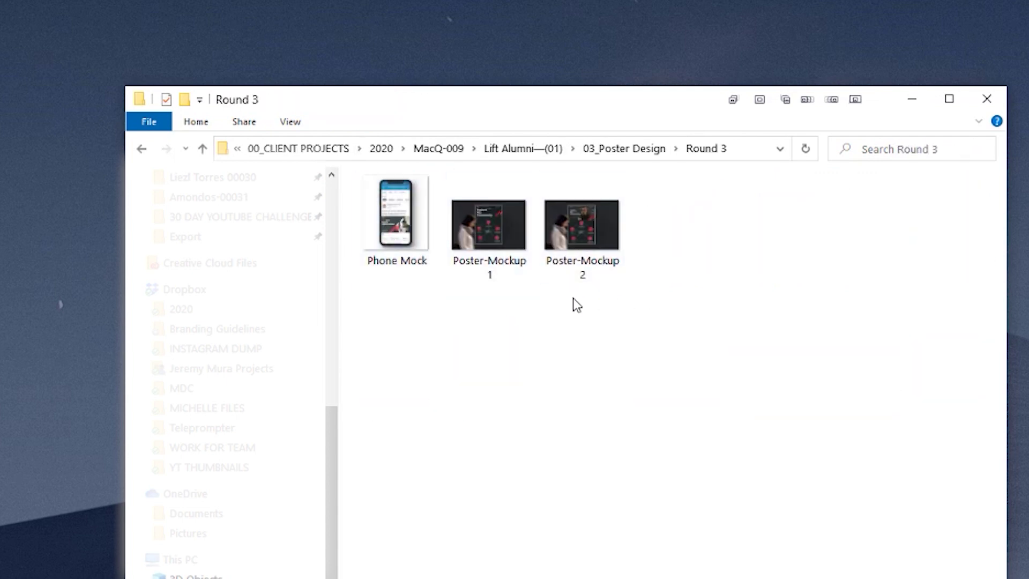
{"action": "key", "text": "alt+Left"}
{"action": "key", "text": "alt+Left"}
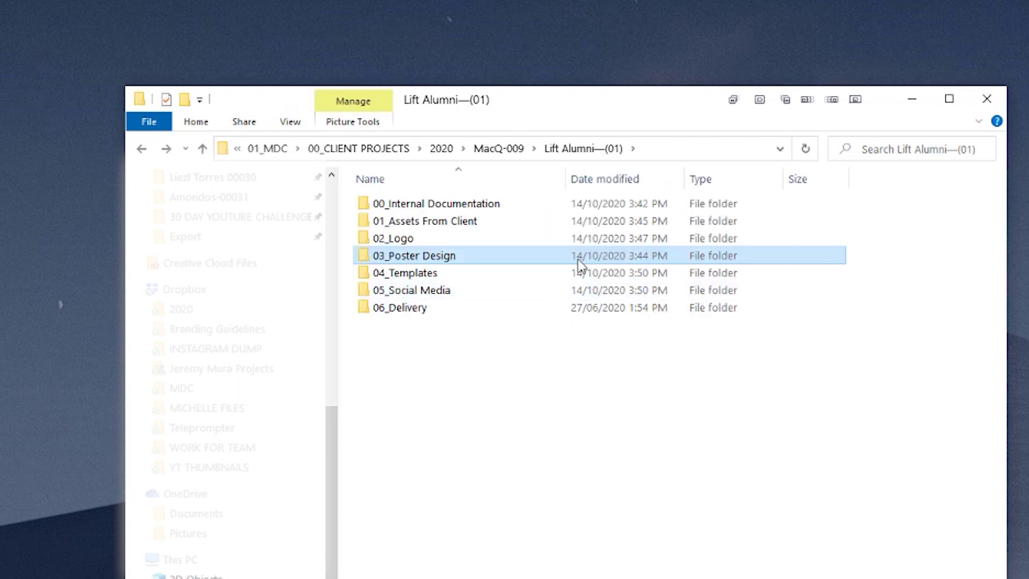
{"action": "double_click", "coordinate": [514, 275]}
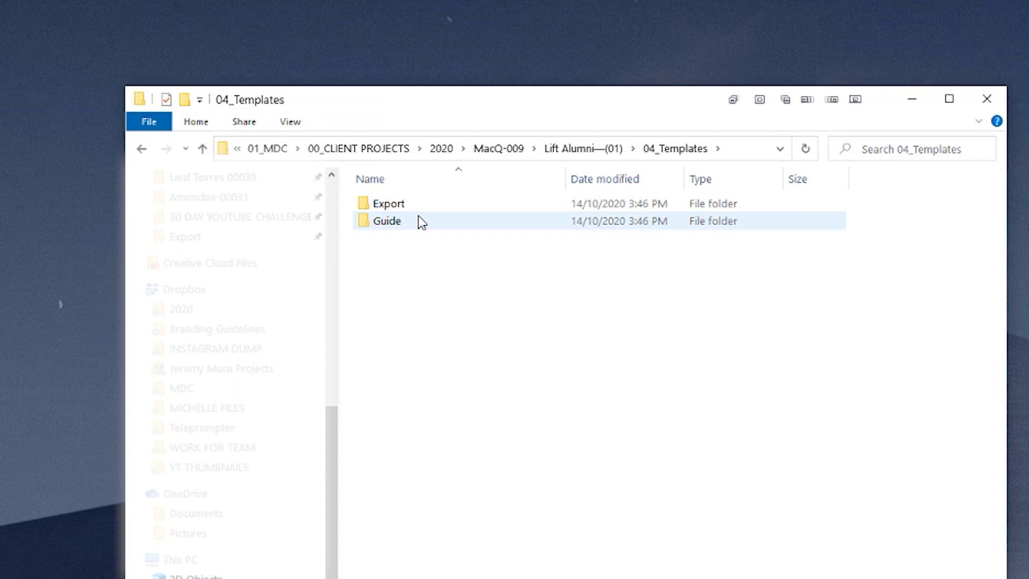
{"action": "left_click", "coordinate": [403, 208]}
{"action": "double_click", "coordinate": [403, 208]}
{"action": "key", "text": "alt+Left"}
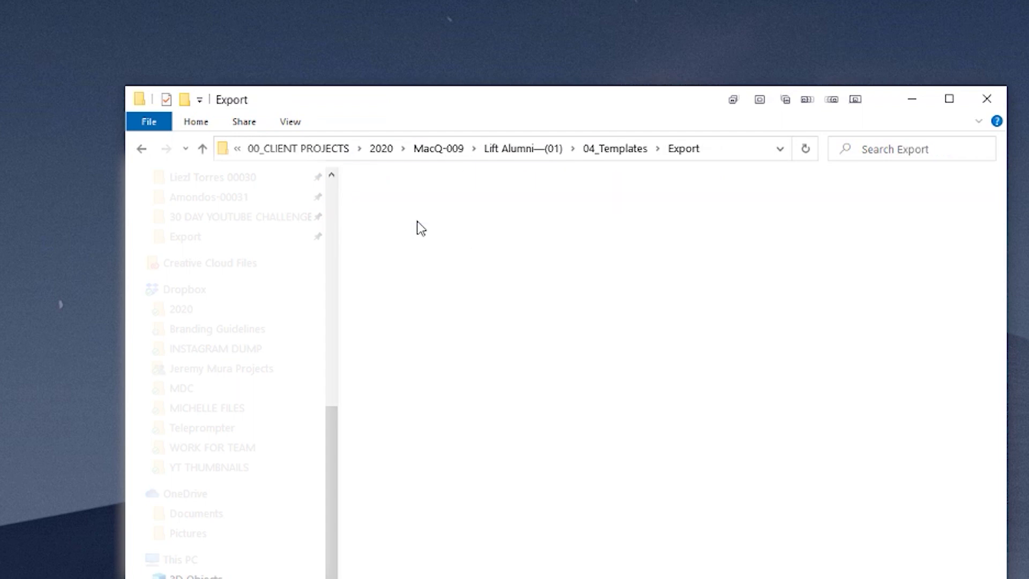
{"action": "left_click", "coordinate": [411, 224]}
{"action": "double_click", "coordinate": [412, 224]}
{"action": "key", "text": "alt+Left"}
{"action": "key", "text": "alt+Left"}
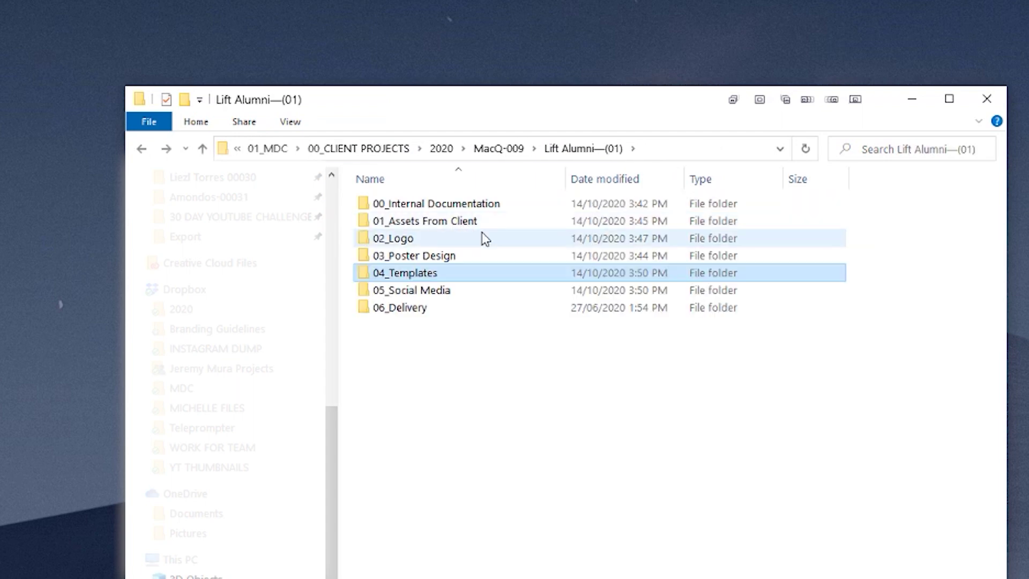
{"action": "double_click", "coordinate": [421, 292]}
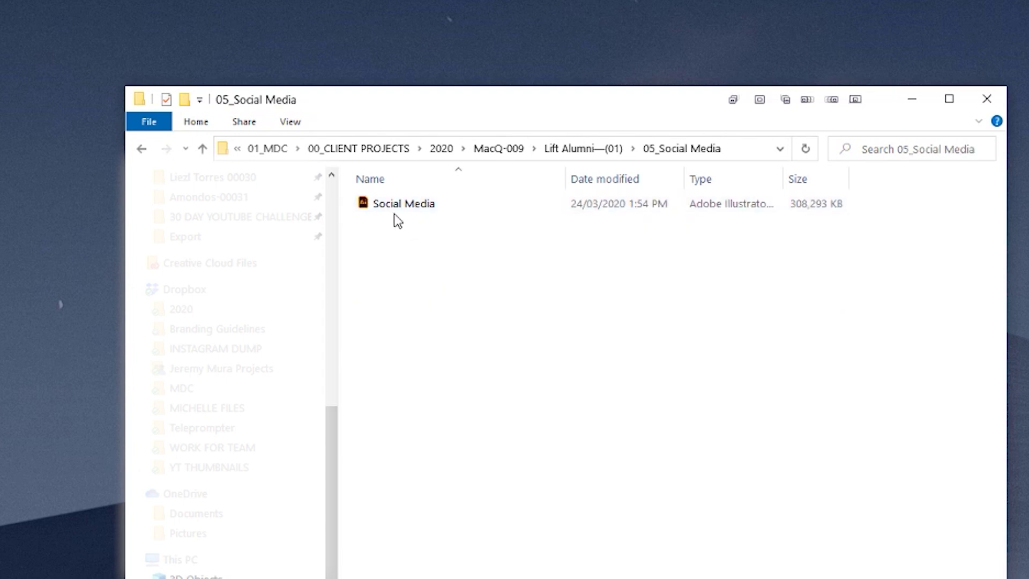
{"action": "key", "text": "alt+Left"}
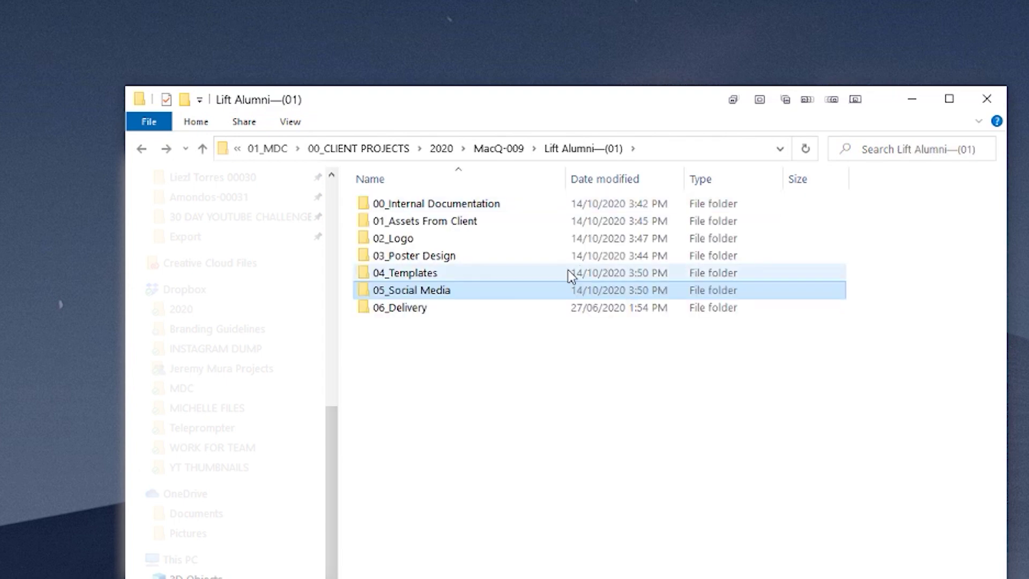
In 06_Delivery's 04_Email folder, preview the EDM Photographic and EDM Primary images.
{"action": "right_click", "coordinate": [500, 304]}
{"action": "left_click", "coordinate": [528, 317]}
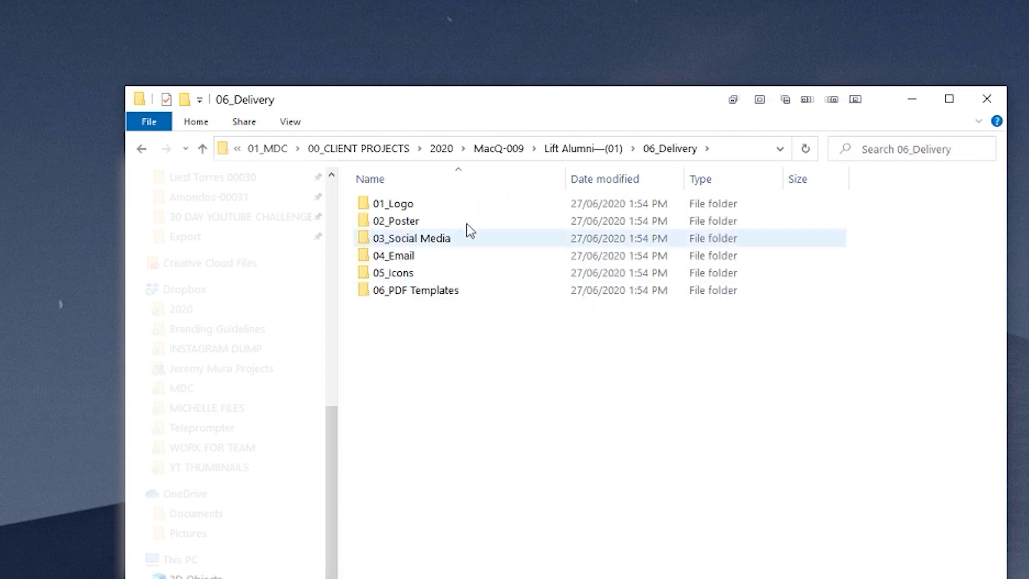
{"action": "double_click", "coordinate": [435, 257]}
{"action": "double_click", "coordinate": [407, 232]}
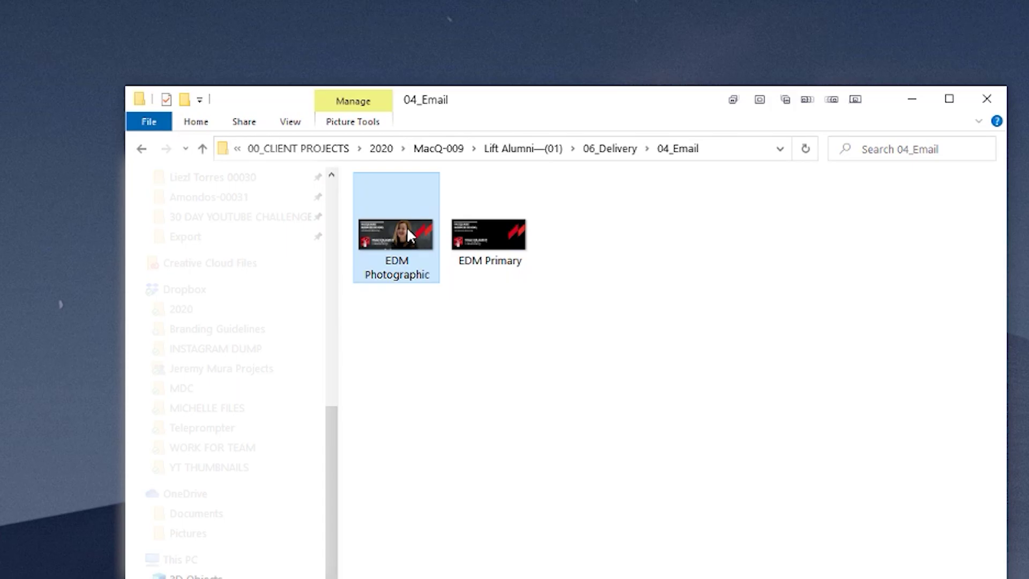
{"action": "key", "text": "Right"}
{"action": "key", "text": "Left"}
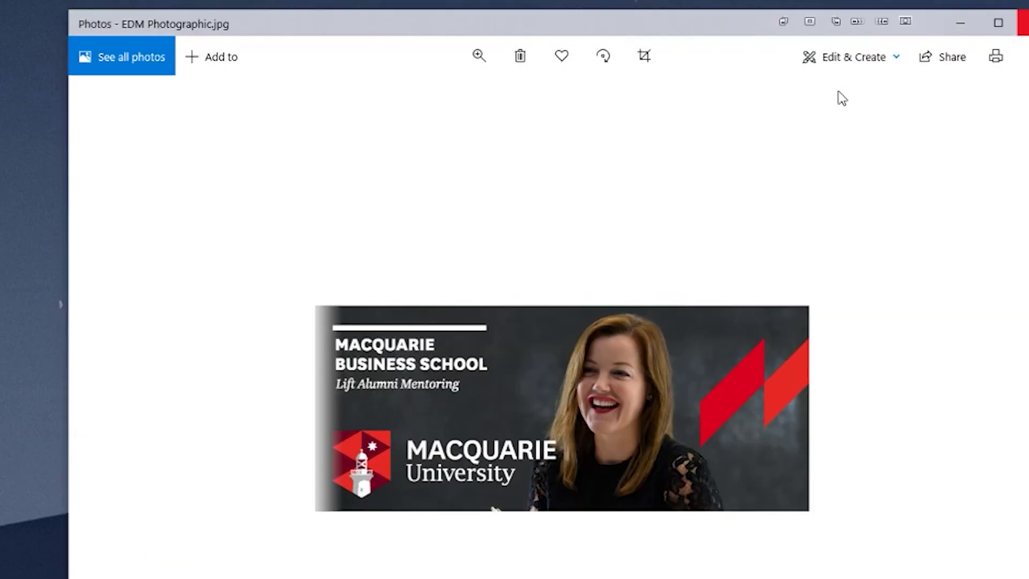
{"action": "key", "text": "alt+F4"}
Go back to 06_Delivery and open 02_Poster's A4 folder.
{"action": "left_click", "coordinate": [614, 151]}
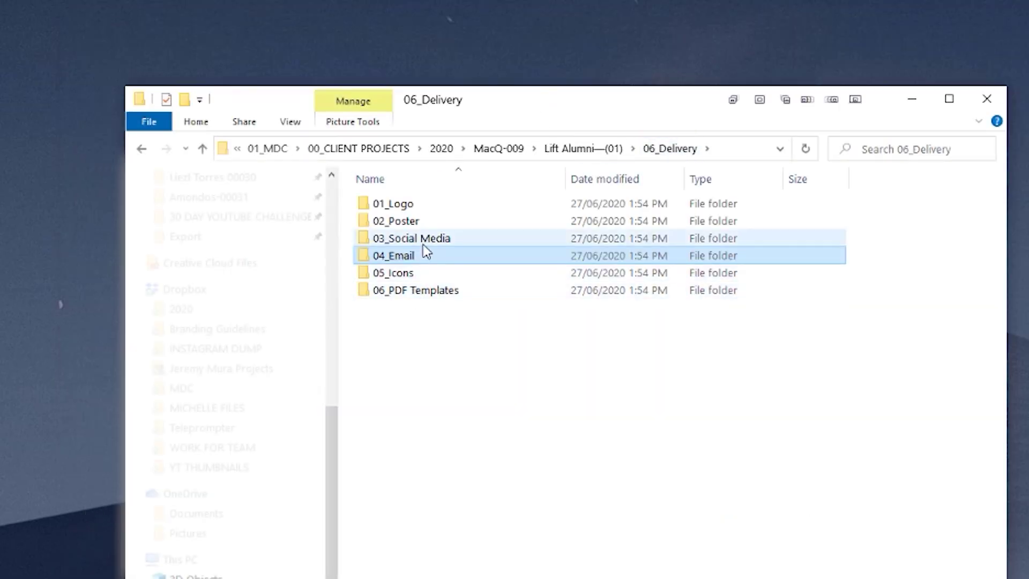
{"action": "double_click", "coordinate": [422, 220]}
{"action": "double_click", "coordinate": [408, 224]}
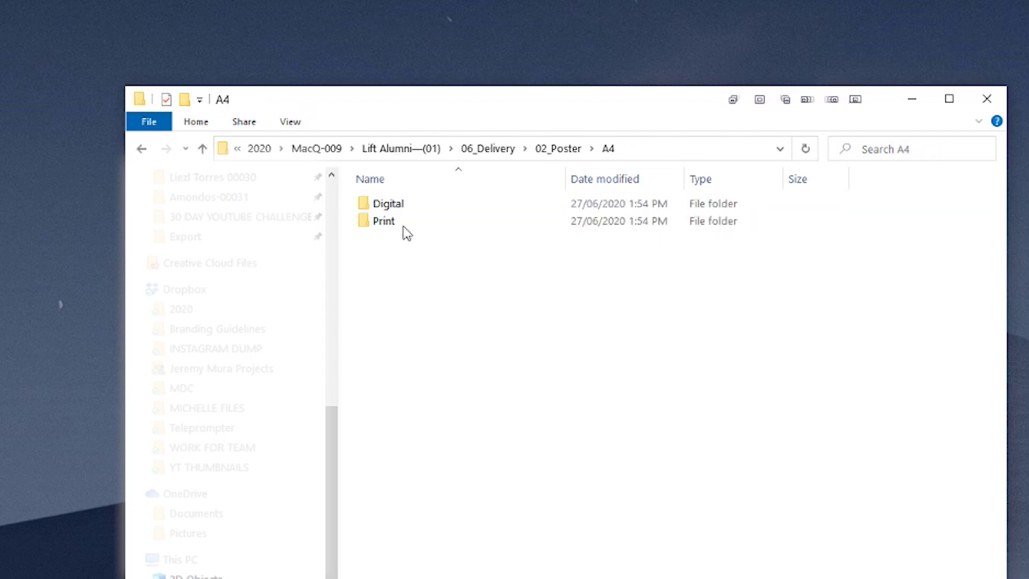
Flip between the A4 Poster Iconic and Photographic images from Digital, then close Photos.
{"action": "left_click", "coordinate": [407, 207]}
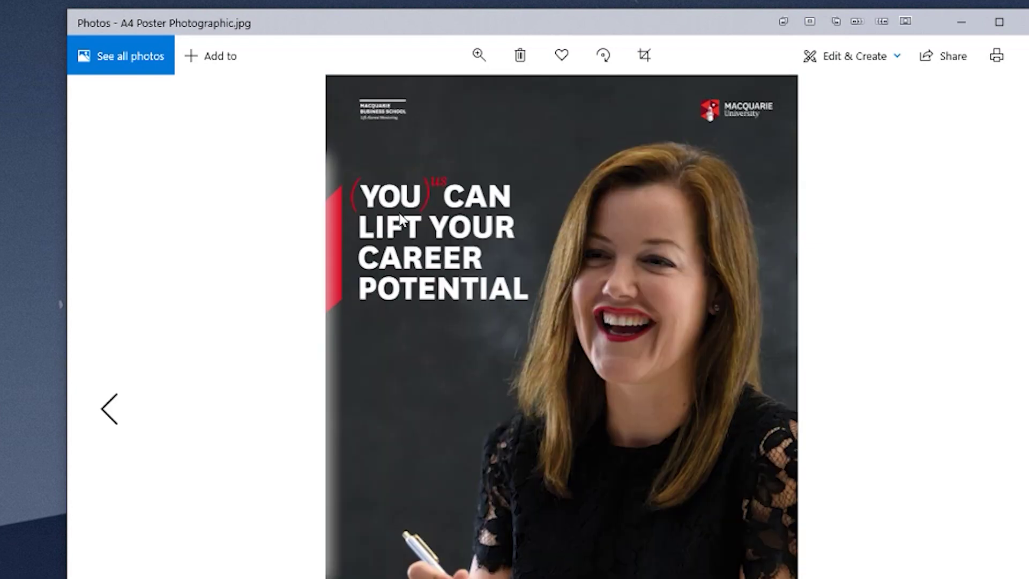
{"action": "key", "text": "Left"}
{"action": "key", "text": "Right"}
{"action": "left_click", "coordinate": [1023, 22]}
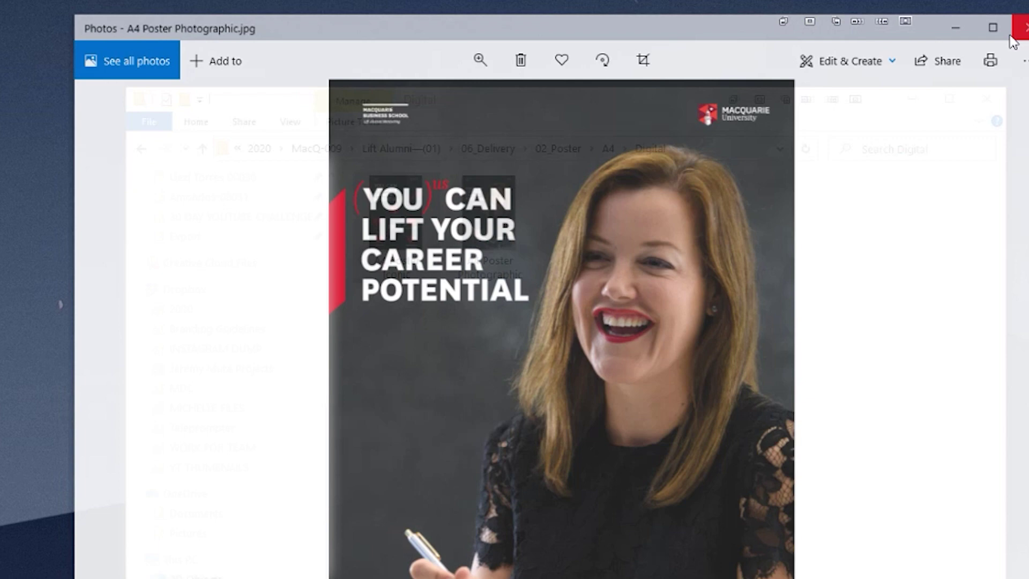
Step back through the delivery folders to the Lift Alumni—(01) project folder.
{"action": "left_click", "coordinate": [141, 148]}
{"action": "left_click", "coordinate": [141, 148]}
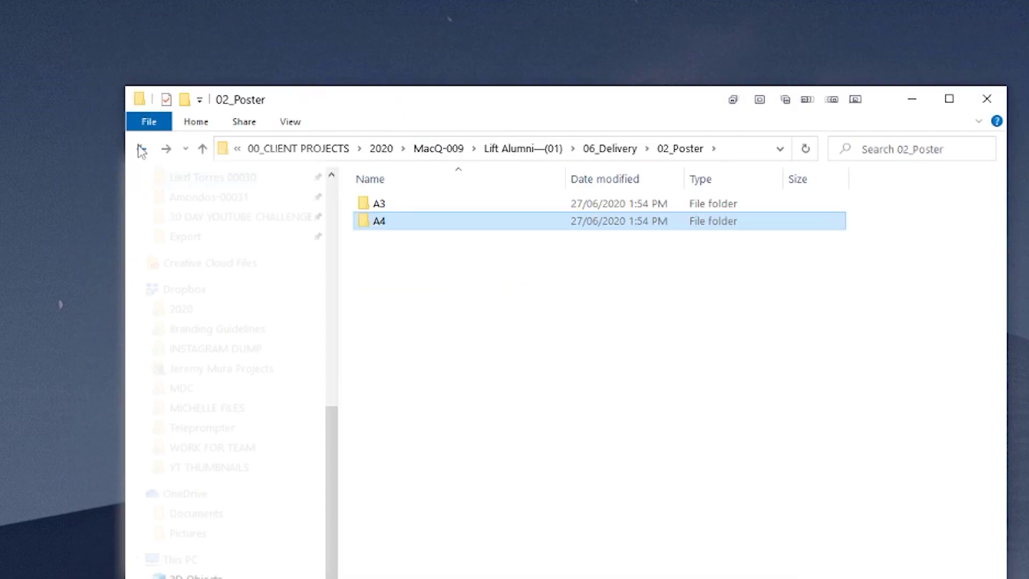
{"action": "left_click", "coordinate": [141, 148]}
{"action": "key", "text": "alt+Left"}
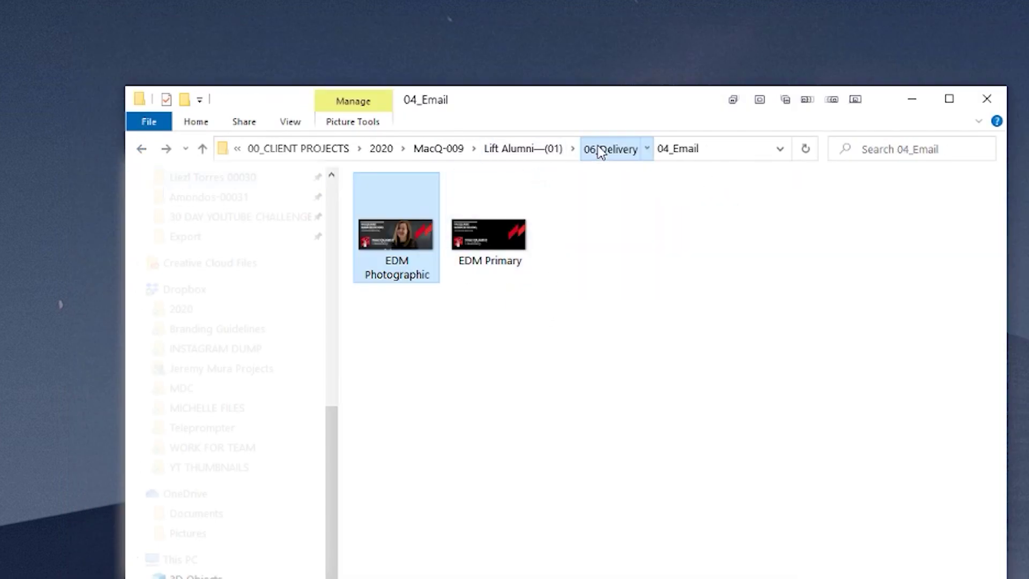
{"action": "left_click", "coordinate": [603, 148]}
{"action": "left_click", "coordinate": [583, 148]}
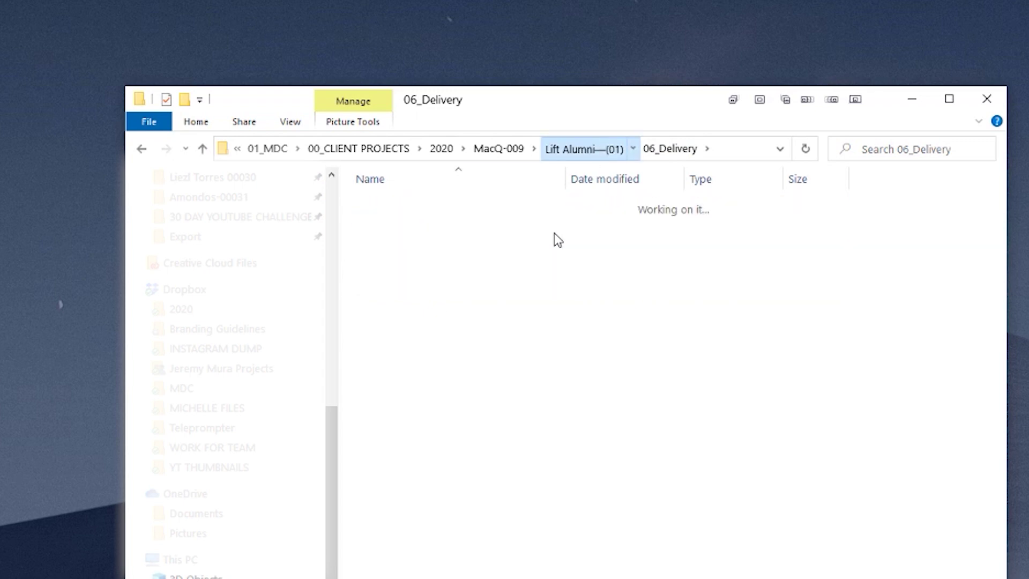
{"action": "left_click_drag", "start_coordinate": [494, 354], "coordinate": [450, 202]}
{"action": "left_click", "coordinate": [436, 324]}
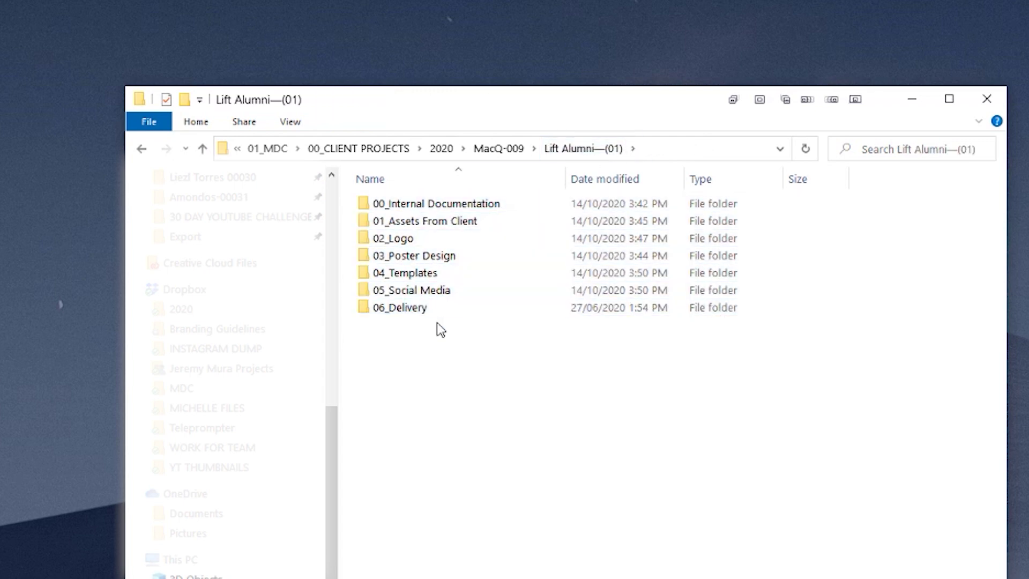
Climb to 01_MDC via the breadcrumb, then open 00_CLIENT PROJECTS and 2020.
{"action": "left_click", "coordinate": [499, 150]}
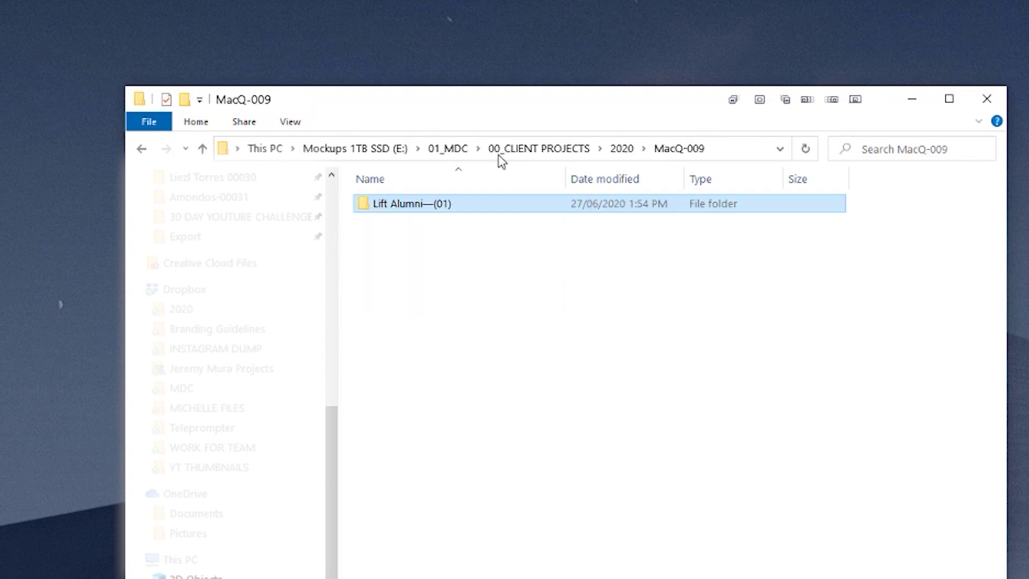
{"action": "left_click", "coordinate": [541, 156]}
{"action": "left_click", "coordinate": [456, 155]}
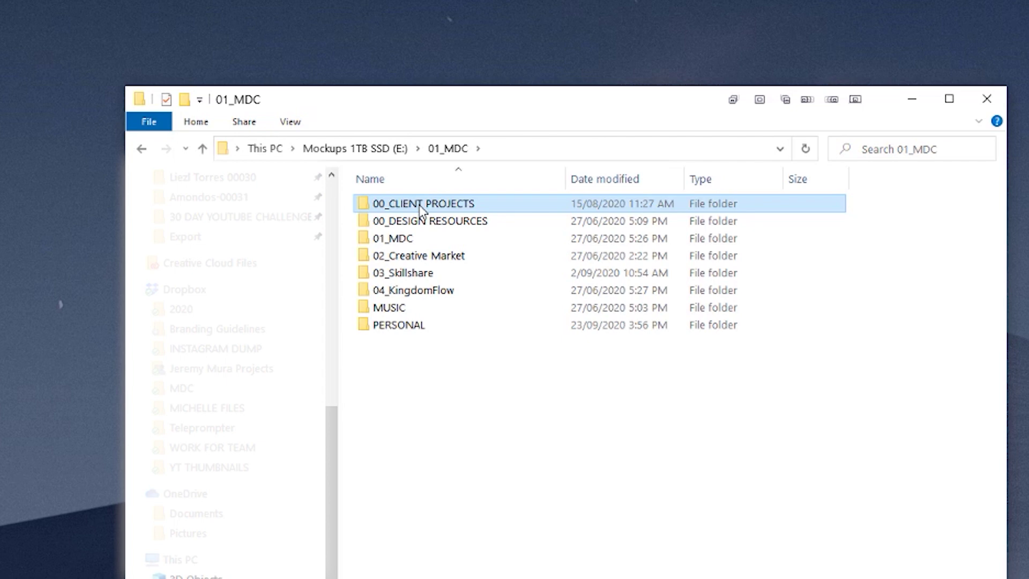
{"action": "double_click", "coordinate": [429, 205]}
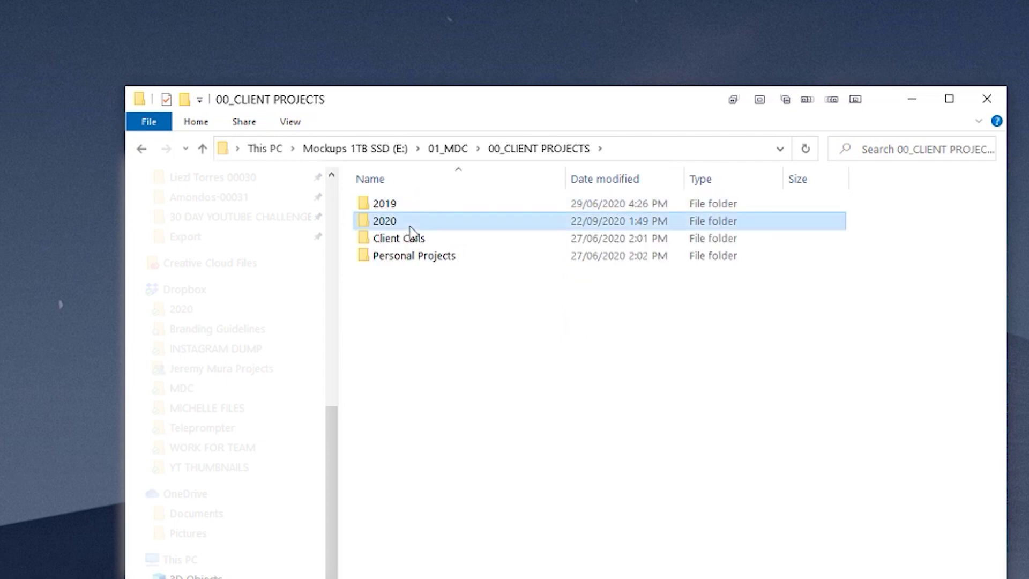
{"action": "double_click", "coordinate": [416, 221]}
Open 01_CLIENT TEMPLATE's first Project Name folder and look inside 00_Internal Documentation.
{"action": "double_click", "coordinate": [423, 220]}
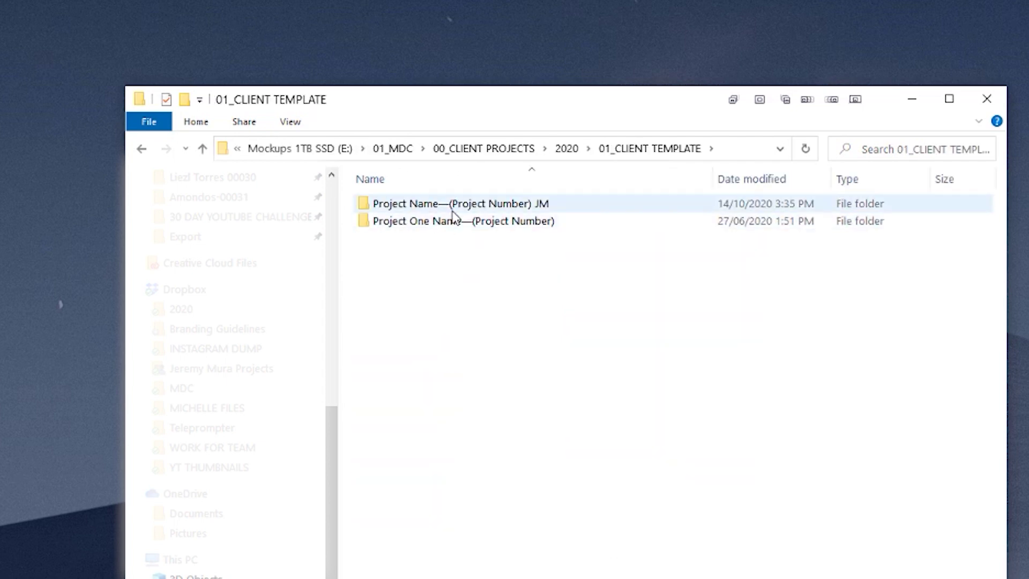
{"action": "double_click", "coordinate": [467, 205]}
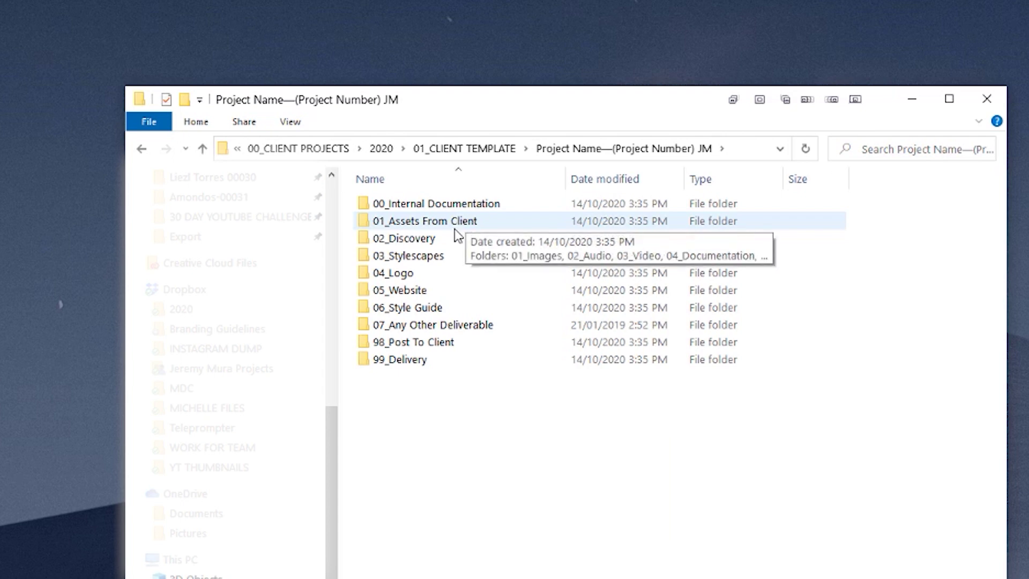
{"action": "mouse_move", "coordinate": [469, 412]}
{"action": "left_mouse_down"}
{"action": "mouse_move", "coordinate": [457, 338]}
{"action": "mouse_move", "coordinate": [455, 398]}
{"action": "left_mouse_up"}
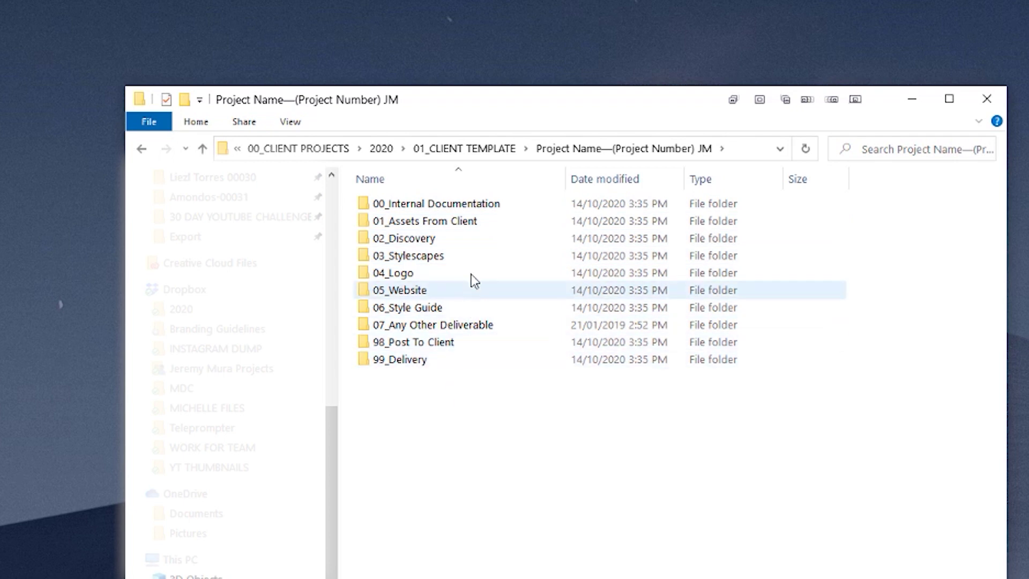
{"action": "double_click", "coordinate": [480, 213]}
{"action": "key", "text": "alt+Left"}
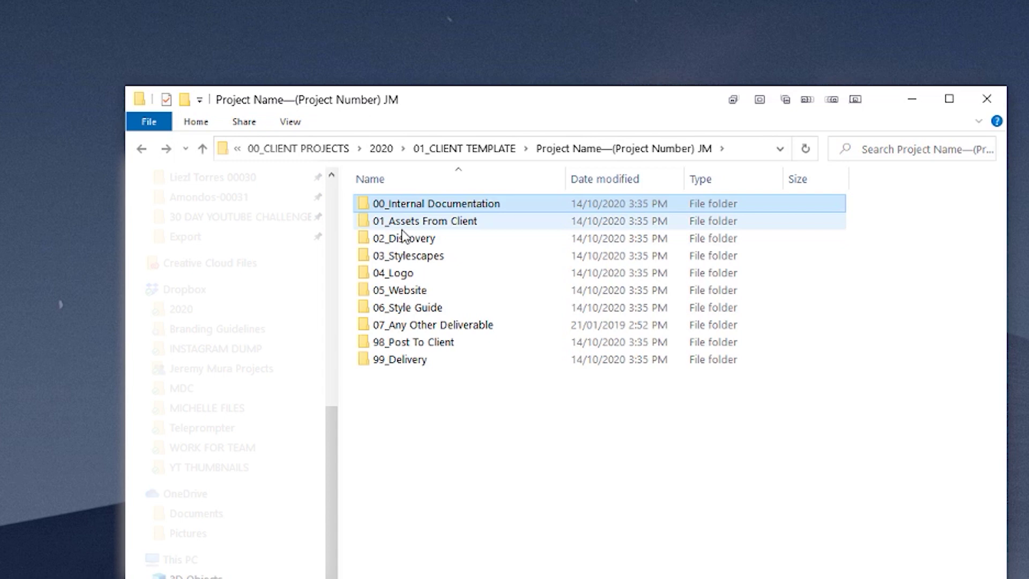
Check 01_Assets From Client and 02_Discovery, then open 03_Stylescapes.
{"action": "double_click", "coordinate": [438, 221]}
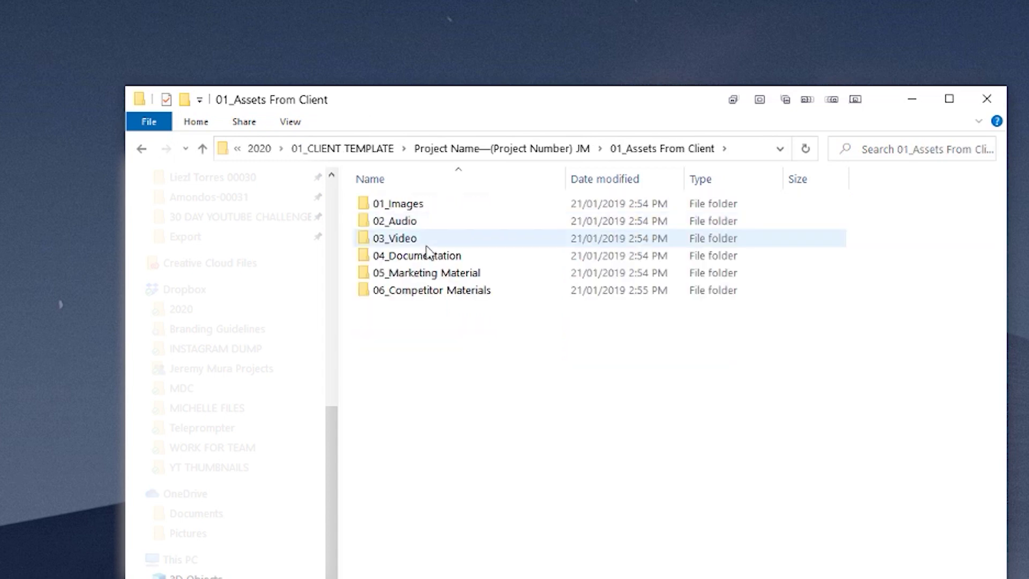
{"action": "left_click_drag", "start_coordinate": [467, 311], "coordinate": [441, 314]}
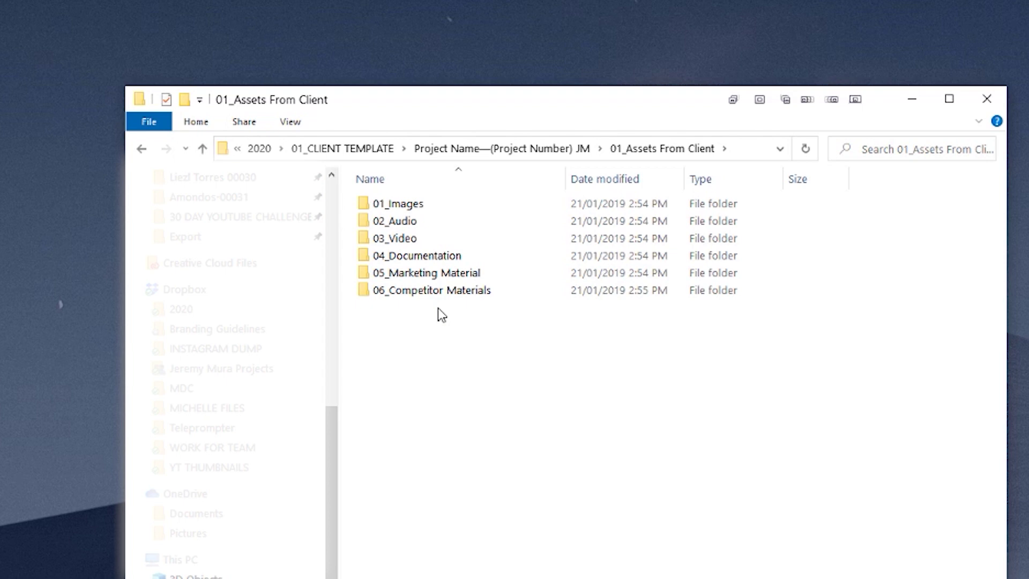
{"action": "key", "text": "alt+Left"}
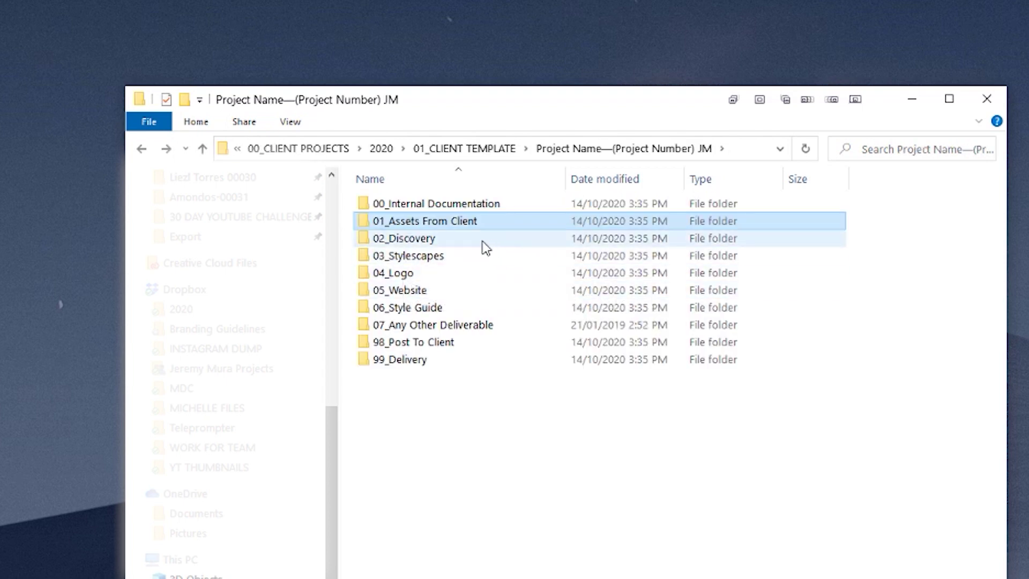
{"action": "double_click", "coordinate": [463, 240]}
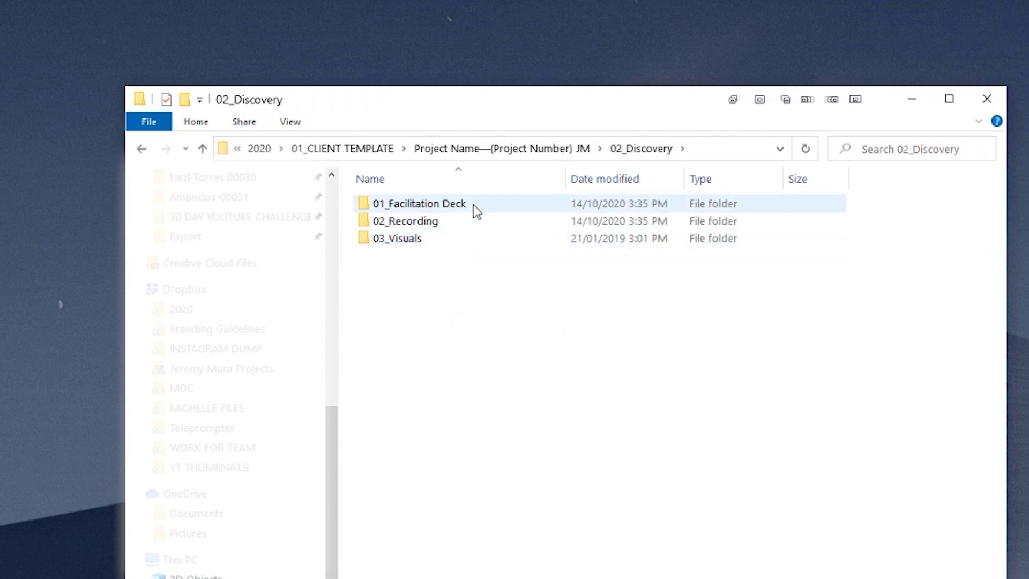
{"action": "key", "text": "alt+Left"}
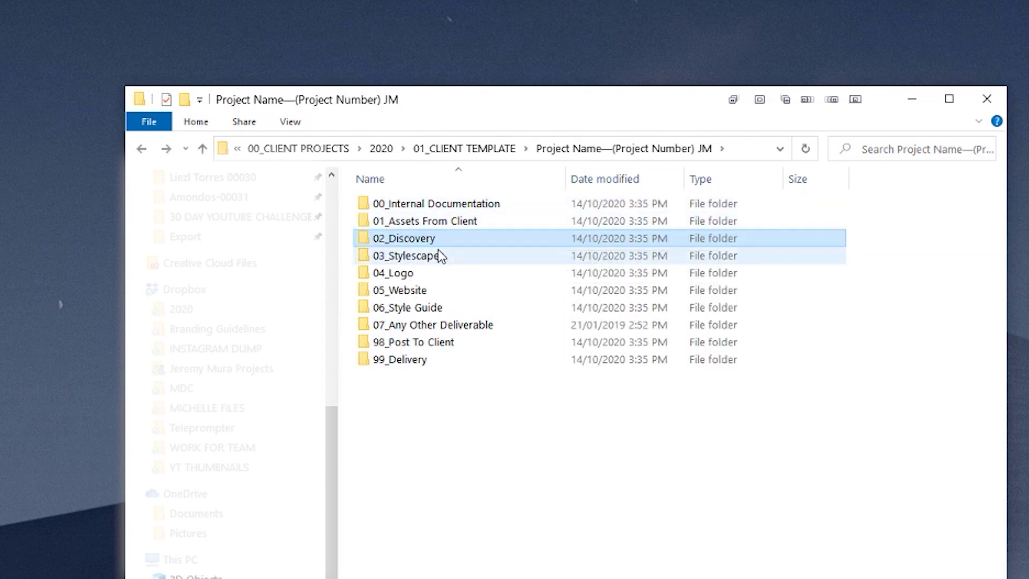
{"action": "left_click", "coordinate": [439, 254]}
{"action": "double_click", "coordinate": [439, 254]}
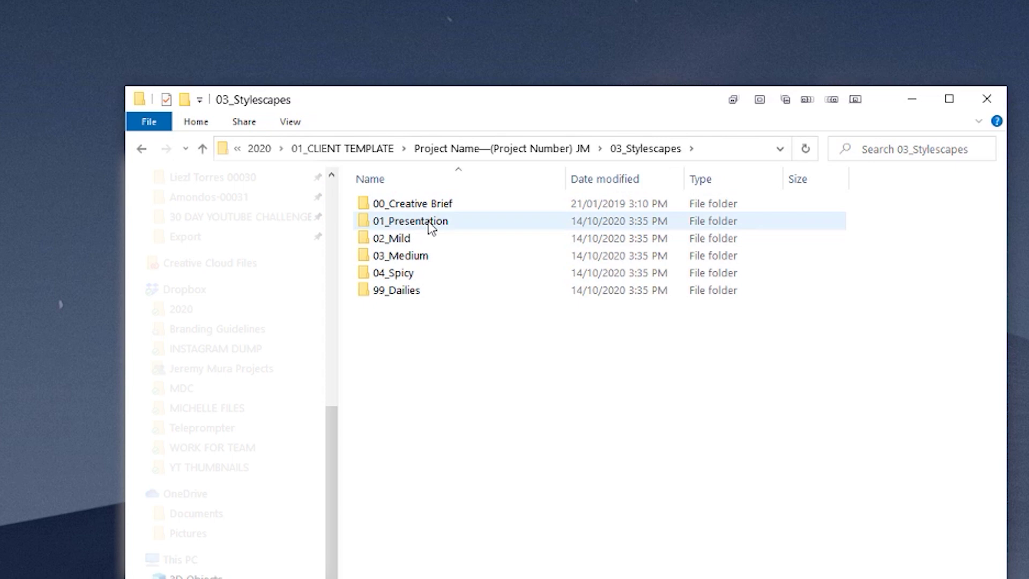
Look inside the template's 04_Logo folder, then open 98_Post To Client.
{"action": "key", "text": "alt+Left"}
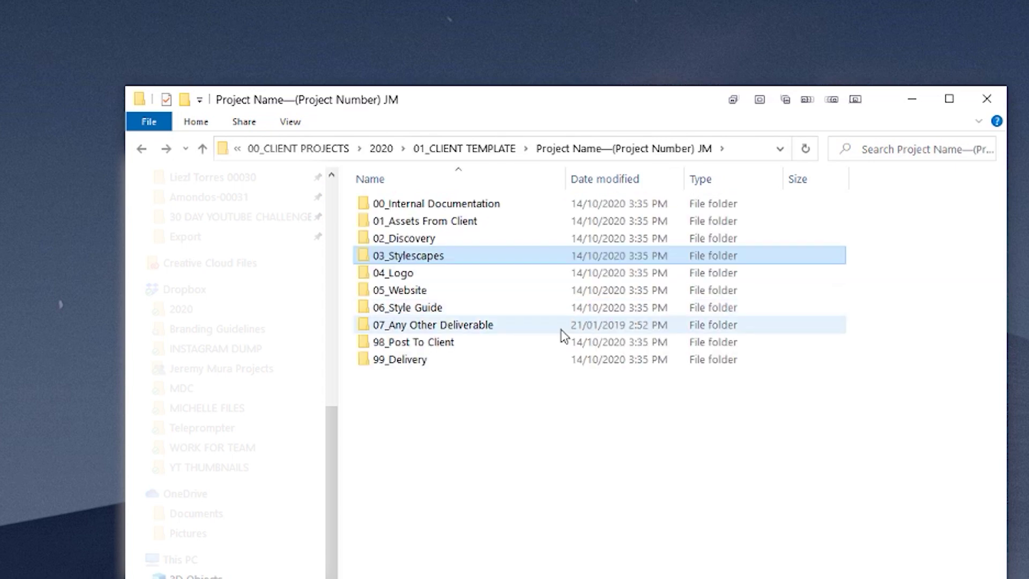
{"action": "double_click", "coordinate": [439, 275]}
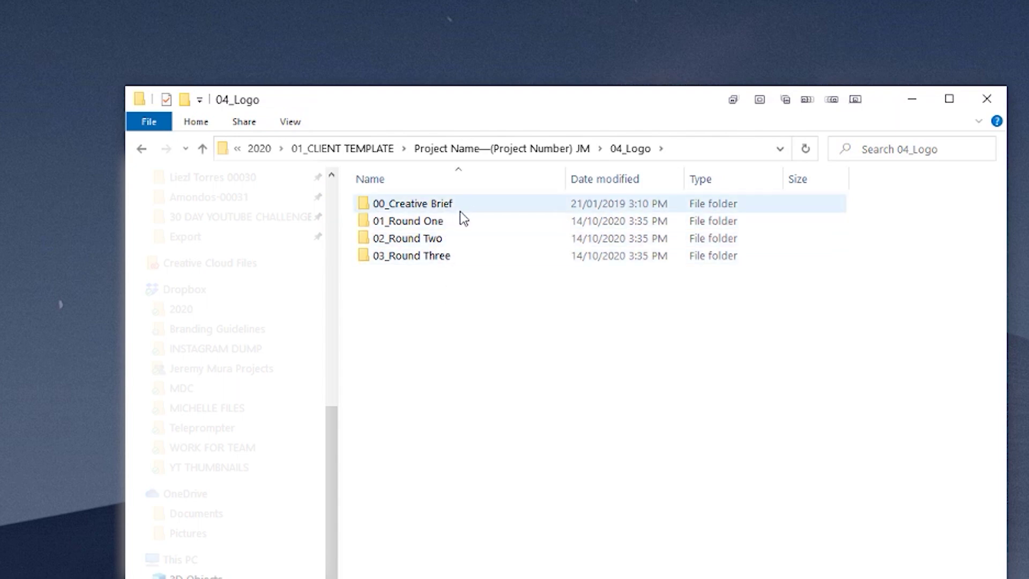
{"action": "key", "text": "alt+Left"}
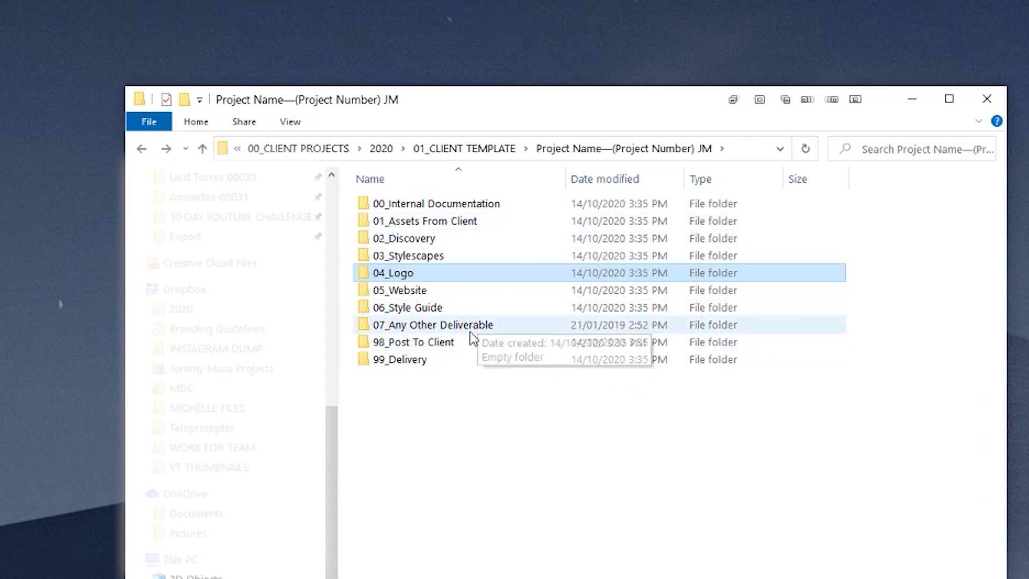
{"action": "double_click", "coordinate": [403, 346]}
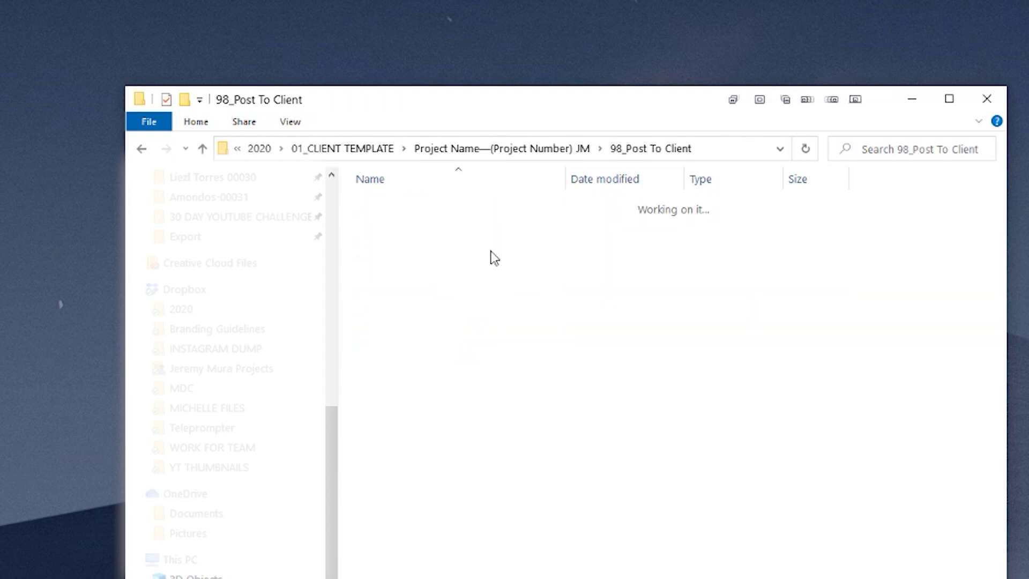